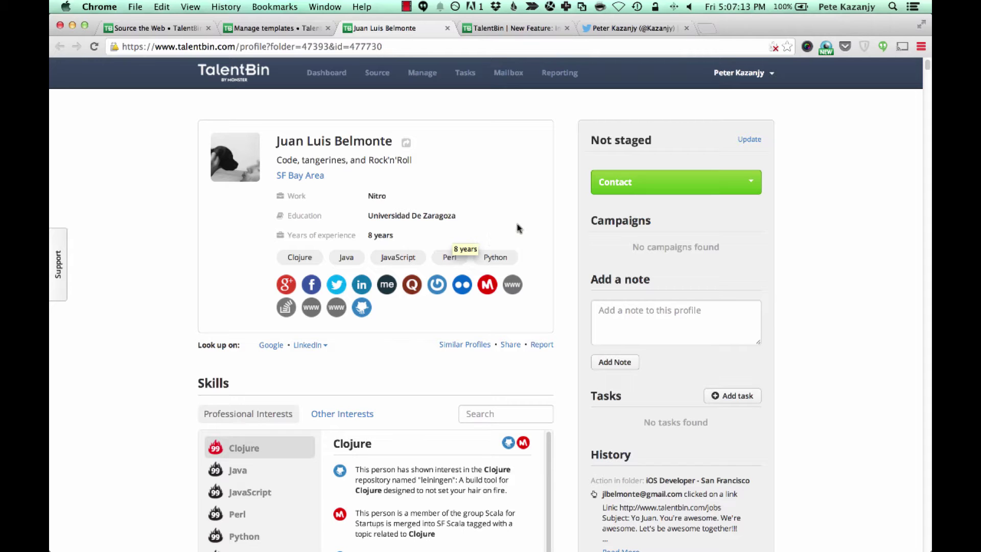
- Review the candidate's experience, then open an Outreach #1 email draft and discard it unsent
left_click_drag(514, 239, 510, 188)
left_click(511, 190)
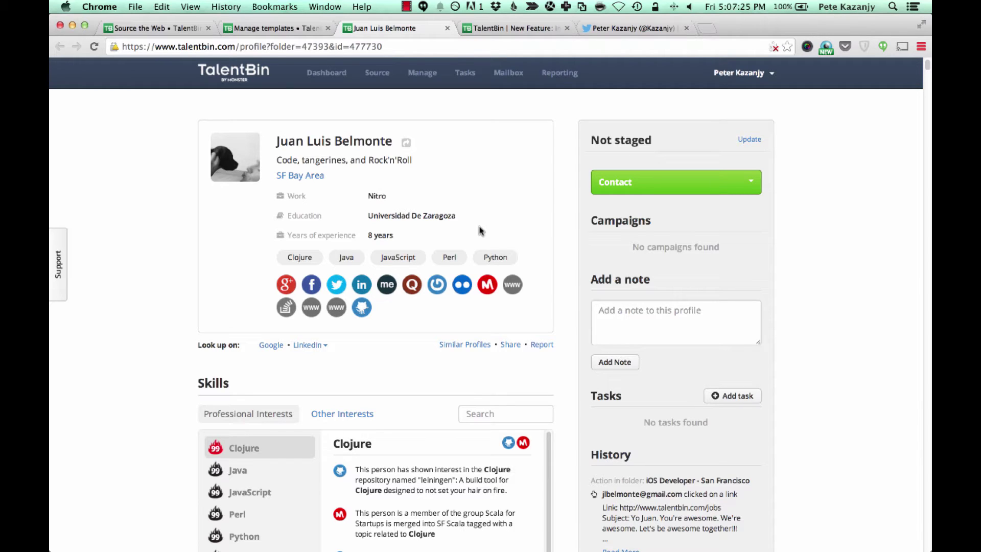
left_click(617, 192)
mouse_move(638, 205)
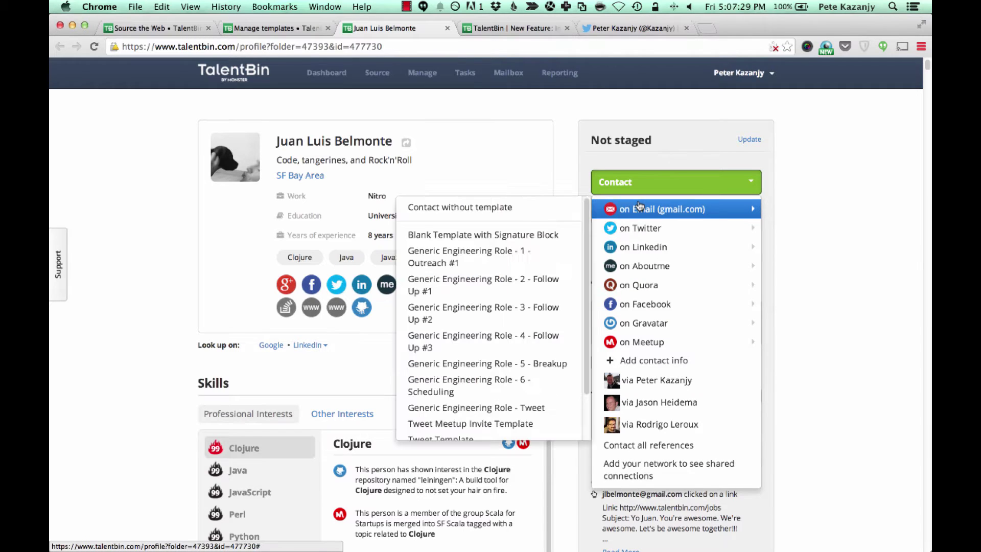
left_click(495, 262)
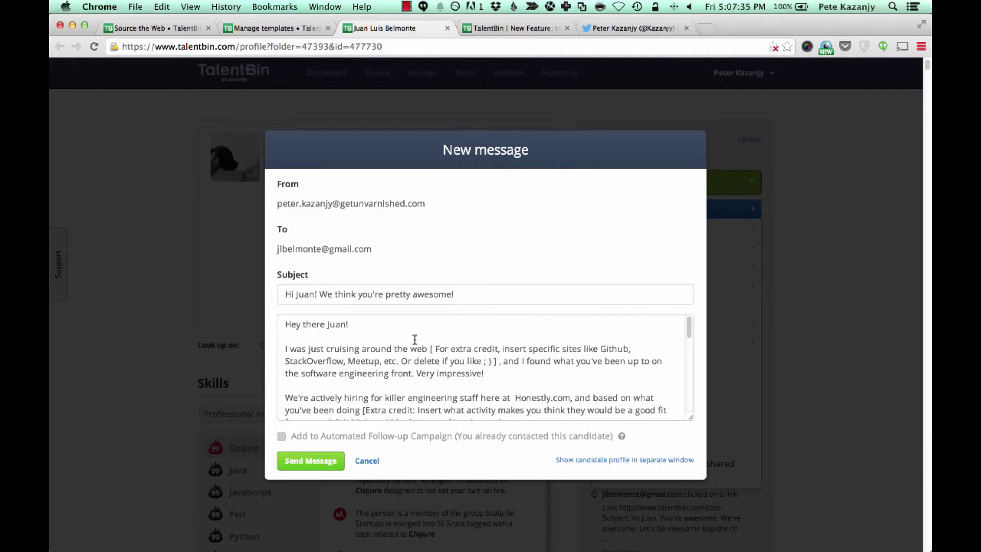
scroll(414, 339, "down", 8)
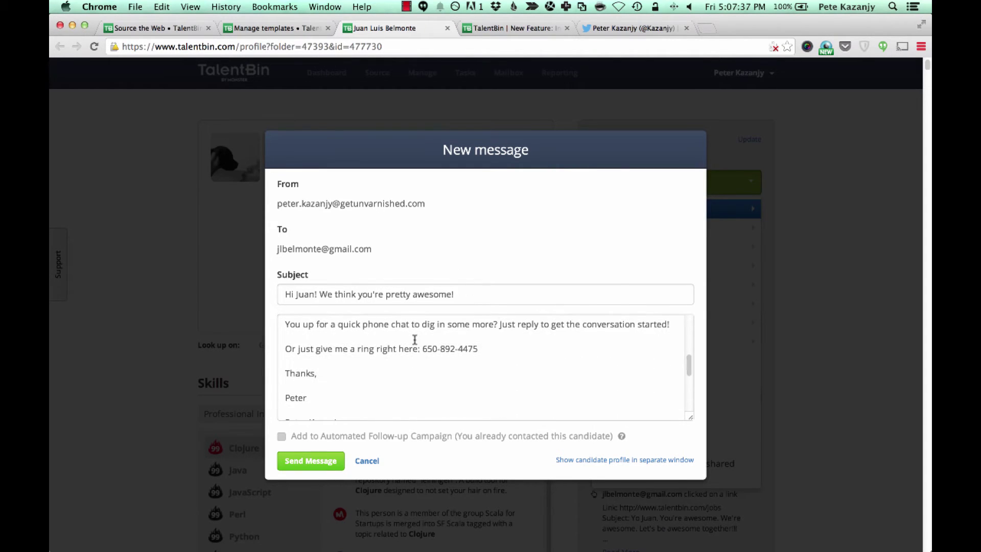
scroll(414, 339, "down", 4)
scroll(415, 339, "up", 12)
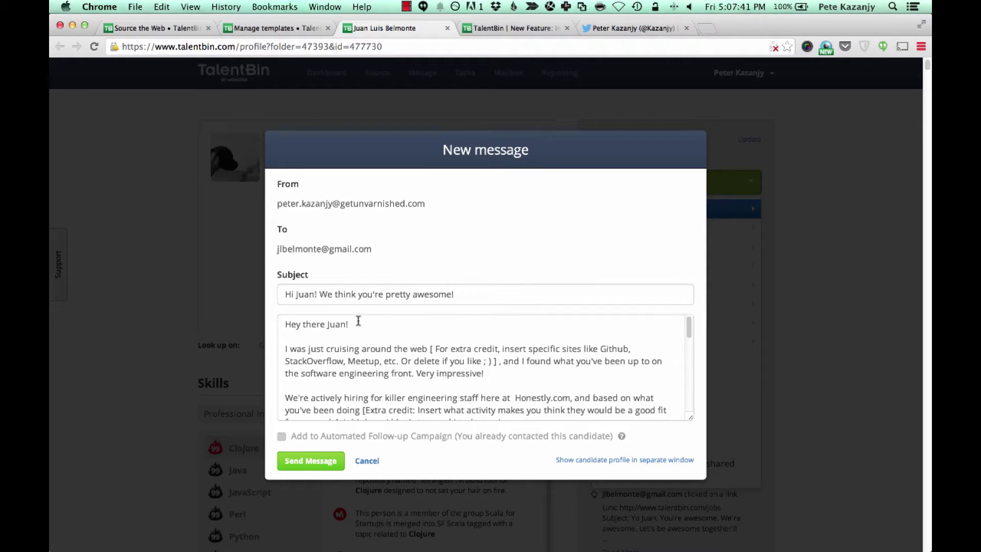
left_click_drag(279, 249, 368, 250)
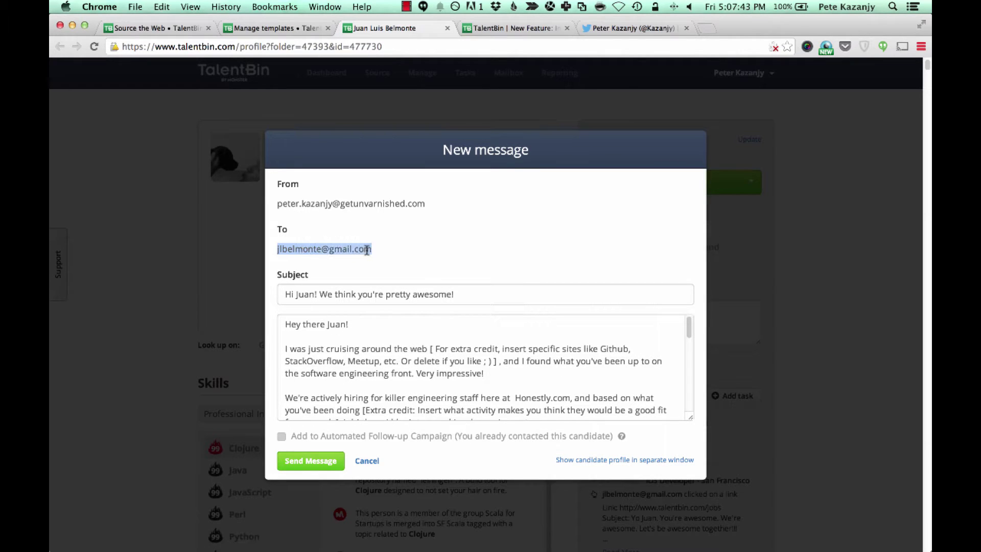
left_click(366, 249)
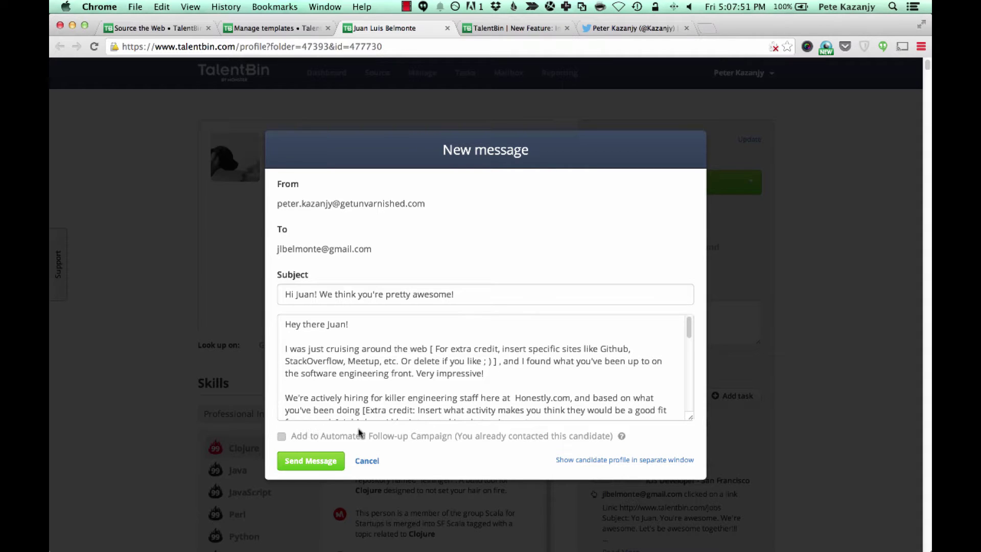
left_click(366, 461)
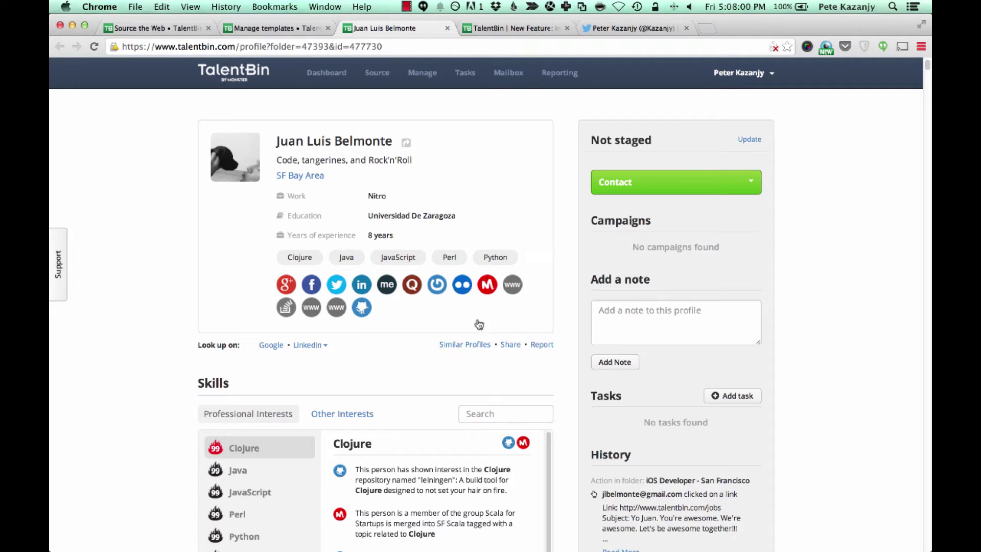
- Send a templateless tweet greeting the candidate and praising the cute puppy in their Twitter picture
left_click(610, 192)
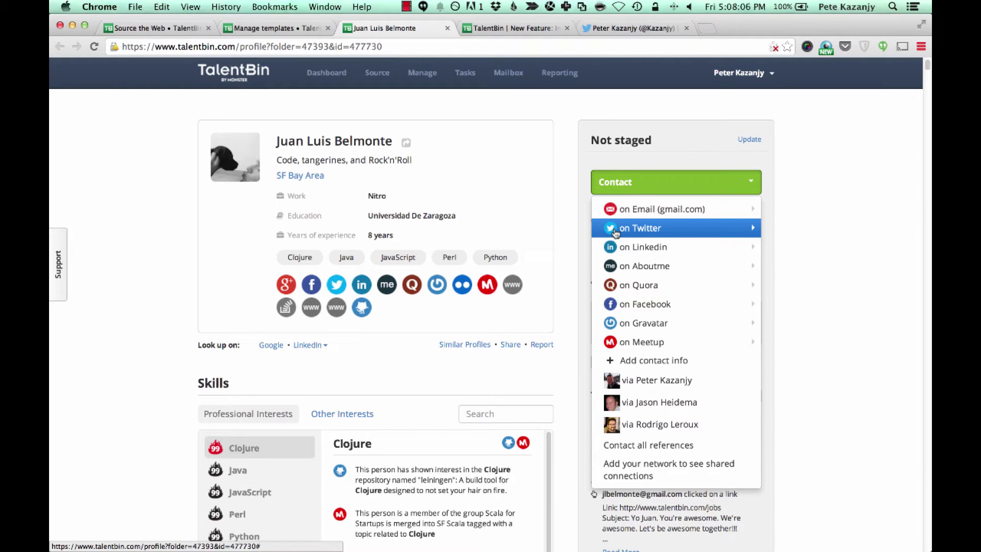
left_click(373, 187)
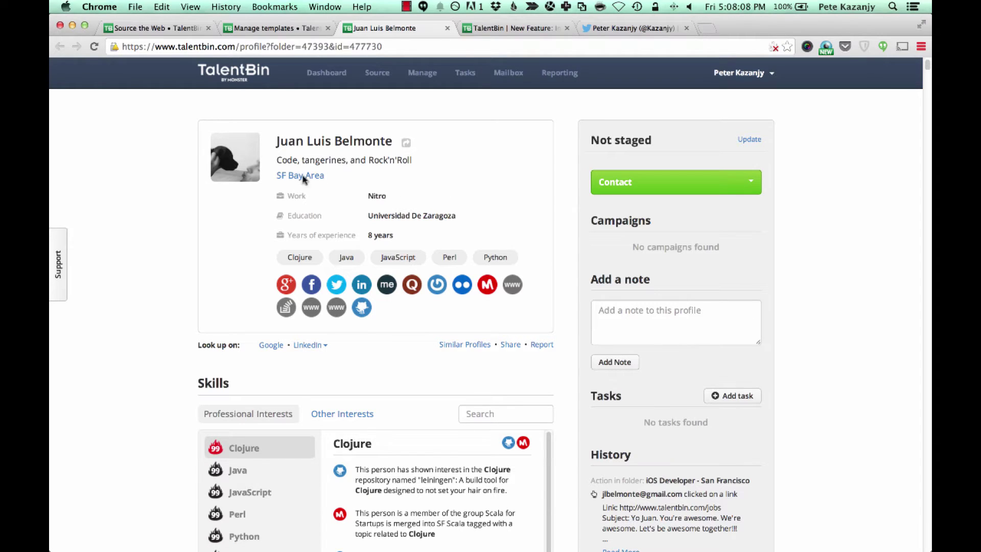
left_click(603, 187)
mouse_move(618, 230)
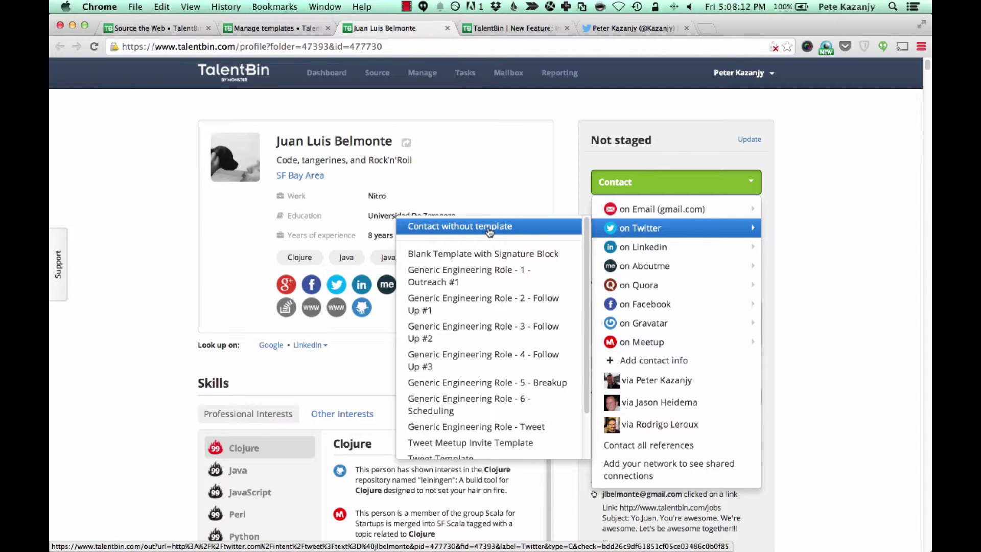
left_click(489, 230)
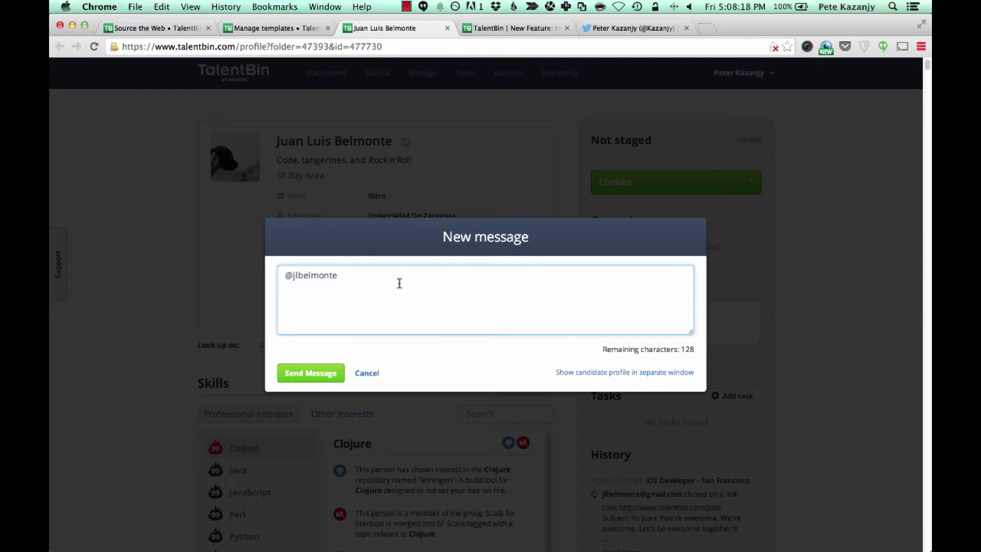
type("Hey there Juan! That's a really cute ")
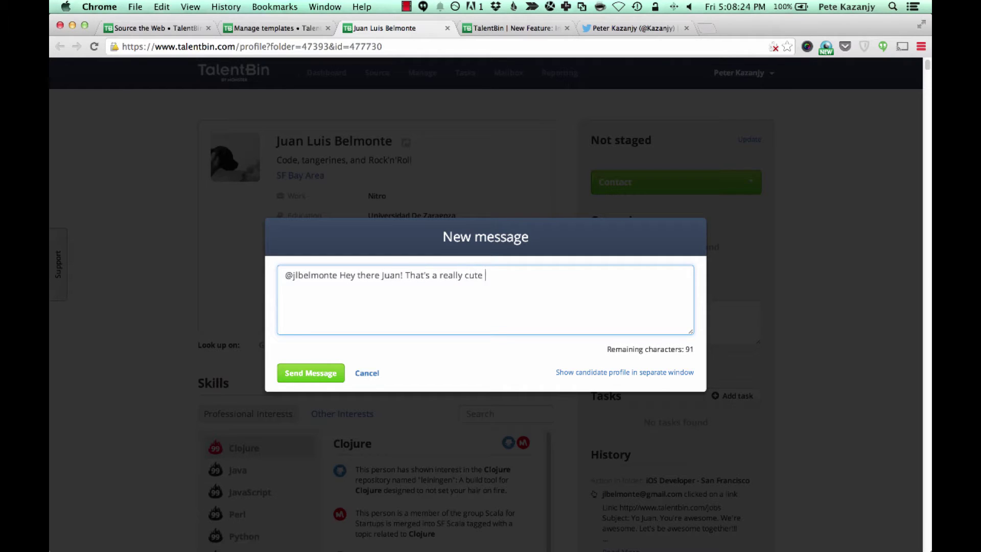
type("puppy in your Twitter bio picture!")
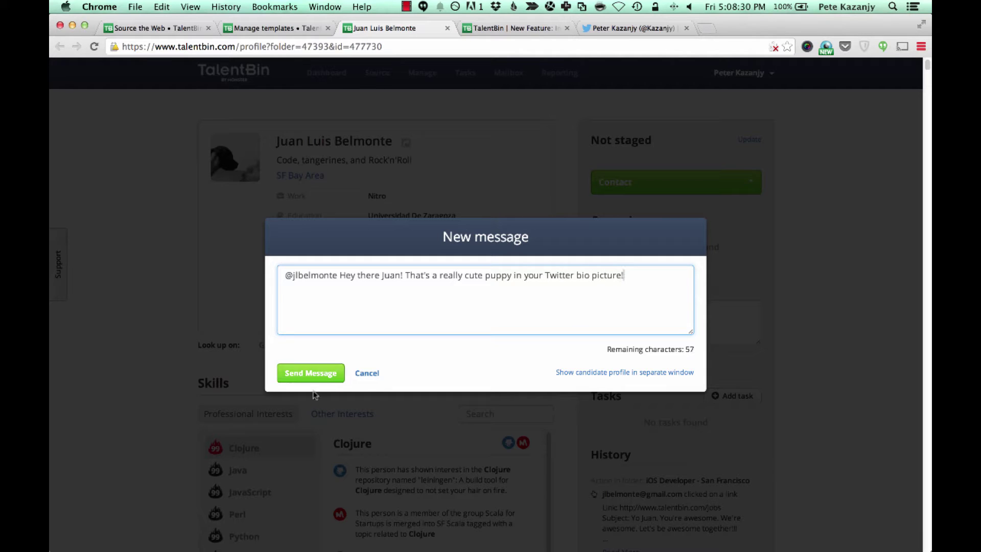
left_click(297, 372)
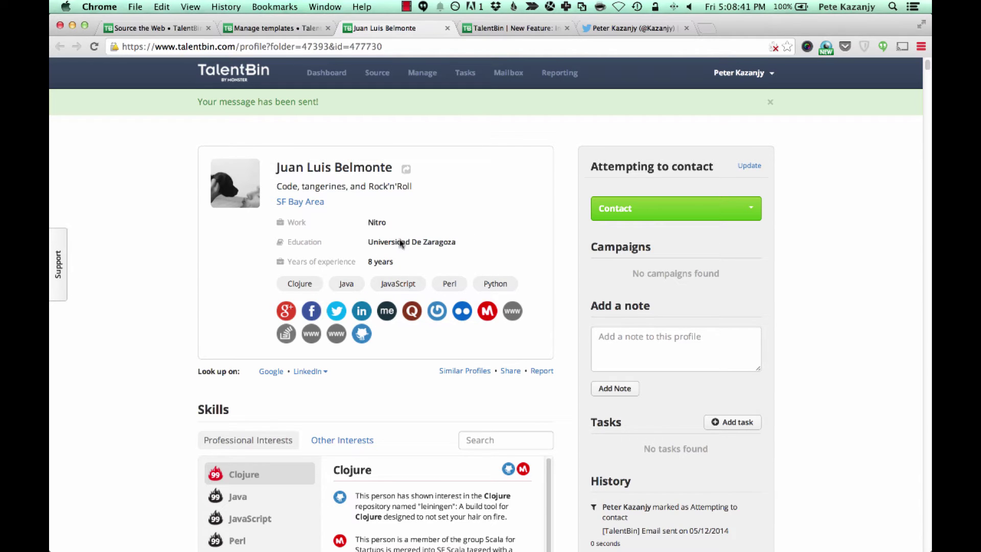
- Reload the Twitter profile and view Tweets & replies to find the new puppy tweet
left_click(630, 28)
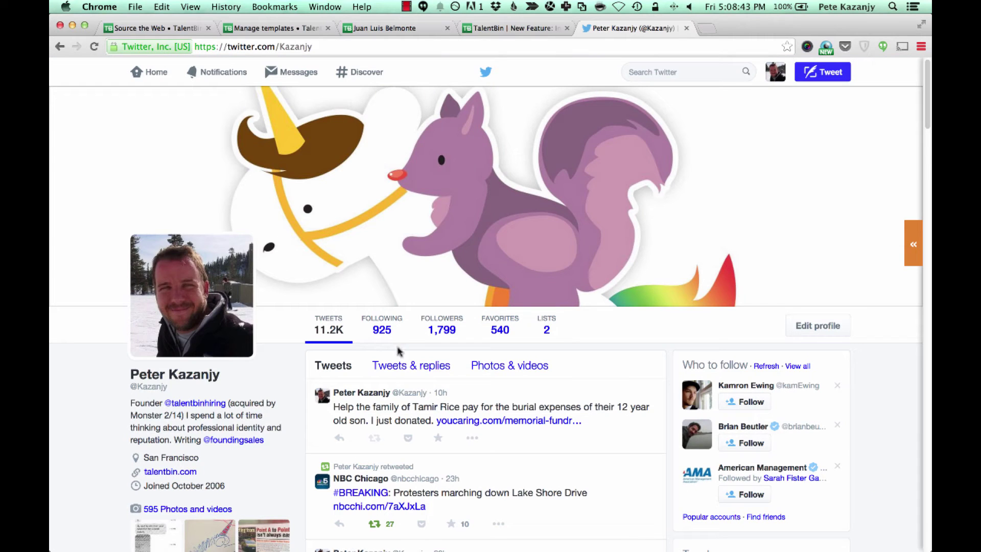
left_click(94, 47)
left_click(406, 370)
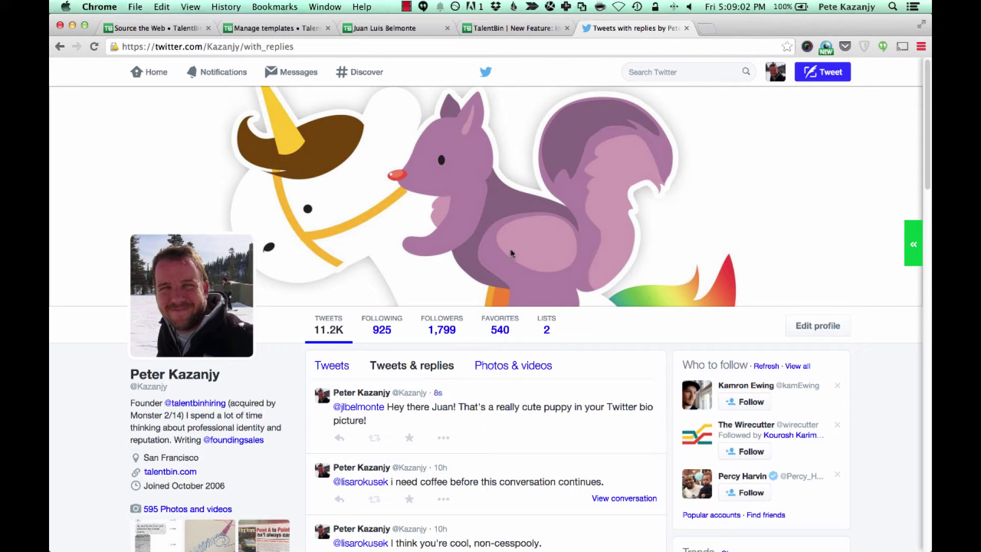
- On the TalentBin profile, expand the logged tweet in History and check the Attempting to contact status
left_click(394, 28)
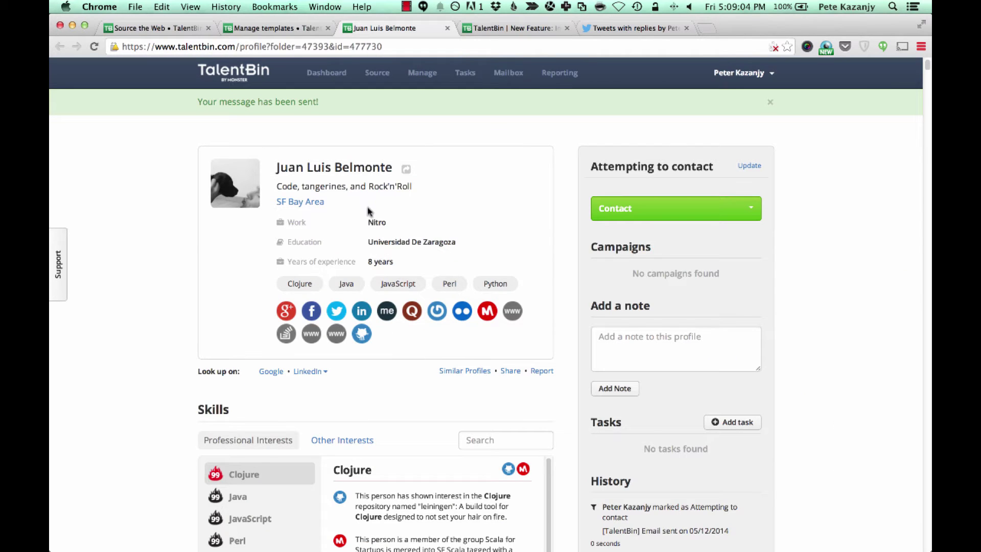
scroll(442, 236, "down", 2)
scroll(693, 373, "down", 6)
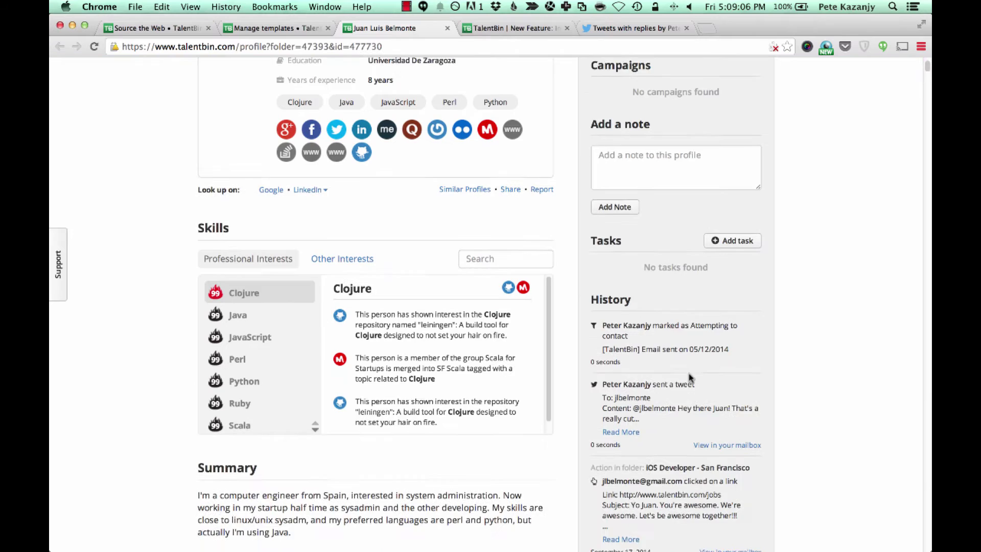
left_click(619, 383)
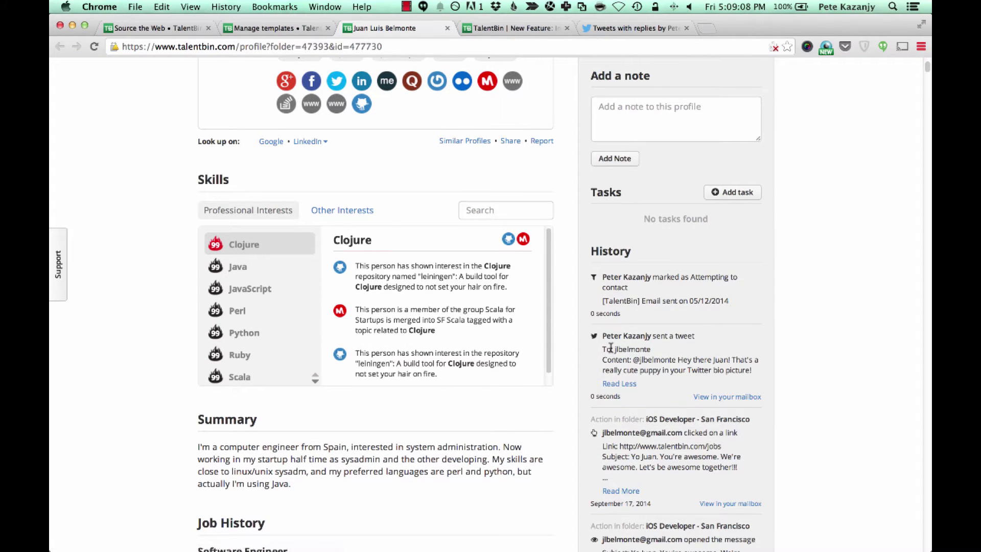
left_click_drag(611, 350, 749, 371)
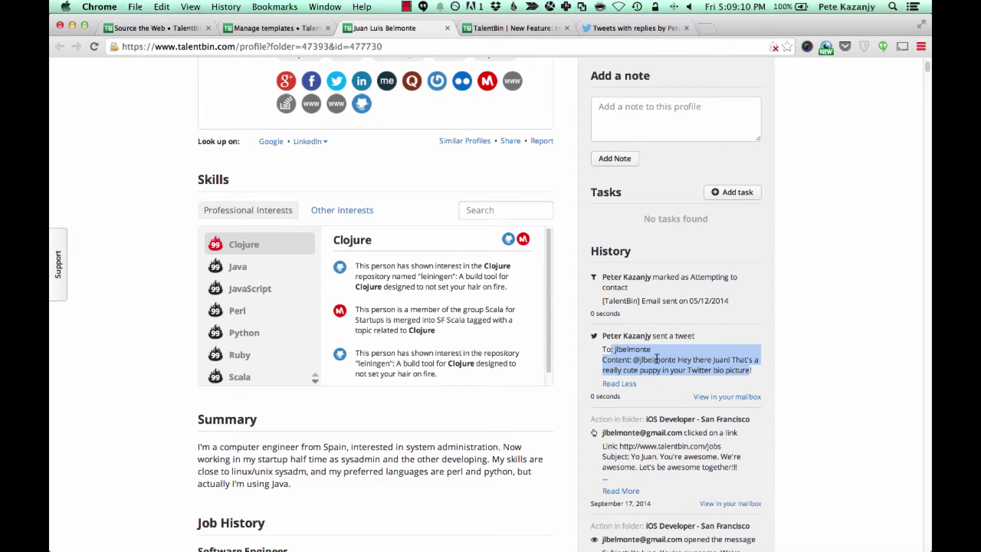
scroll(585, 147, "up", 8)
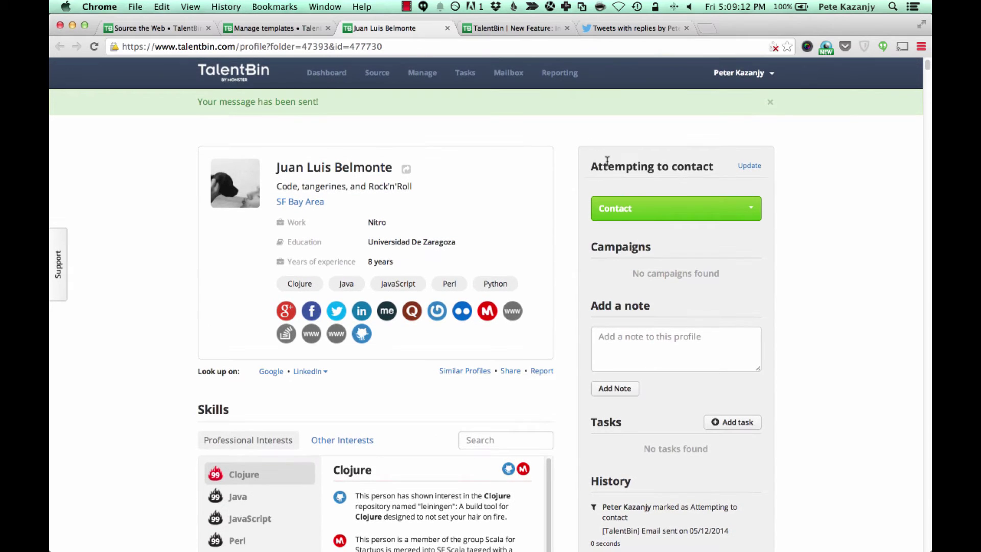
left_click_drag(591, 170, 697, 169)
left_click(697, 169)
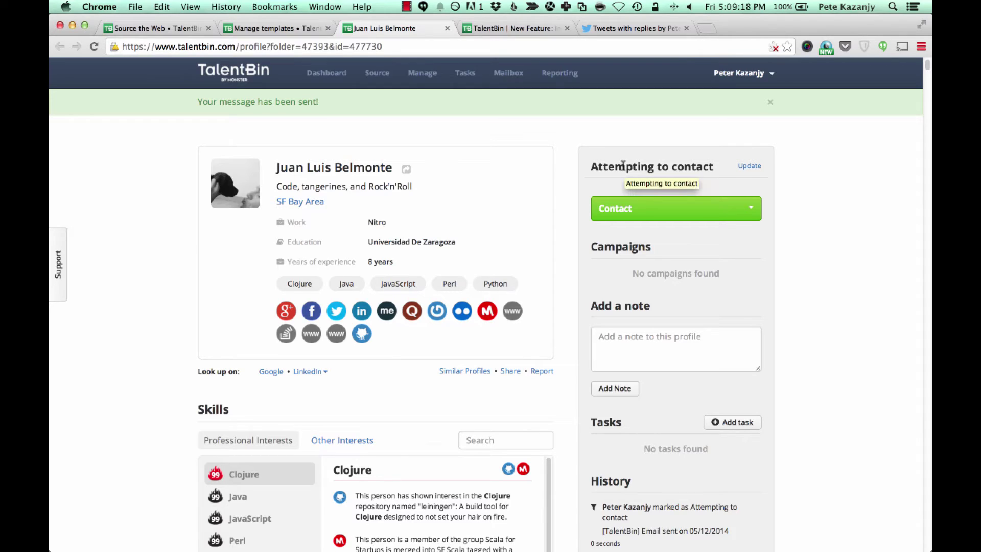
scroll(628, 307, "down", 5)
scroll(630, 390, "down", 6)
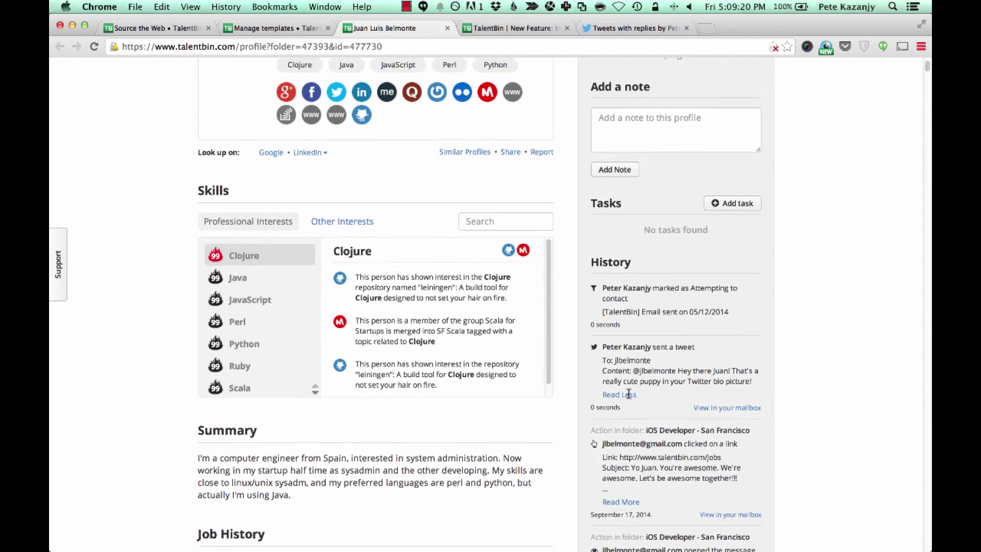
scroll(631, 394, "up", 8)
scroll(631, 394, "up", 3)
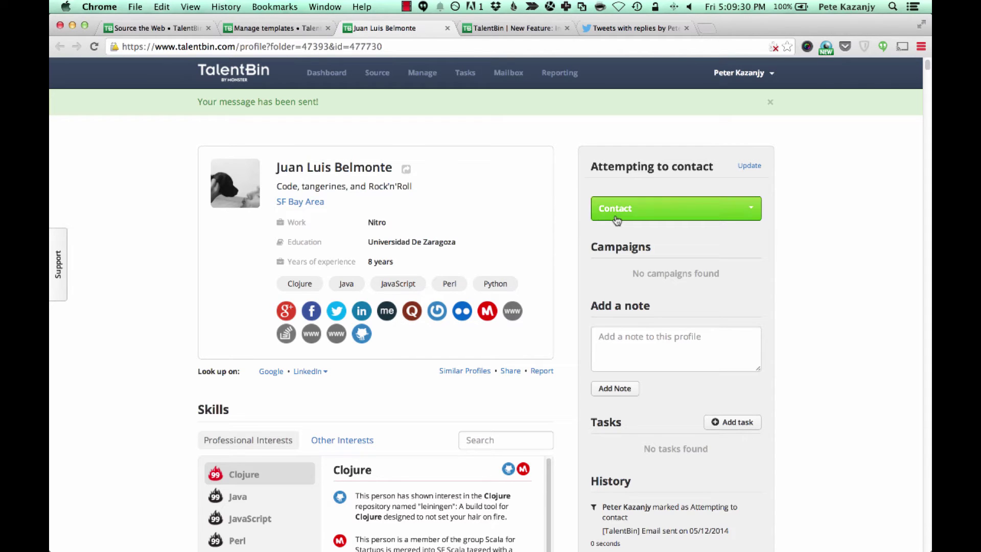
- Tweet the candidate, without a template, that their puppy would be at home among the Monster office dogs
left_click(646, 208)
mouse_move(644, 256)
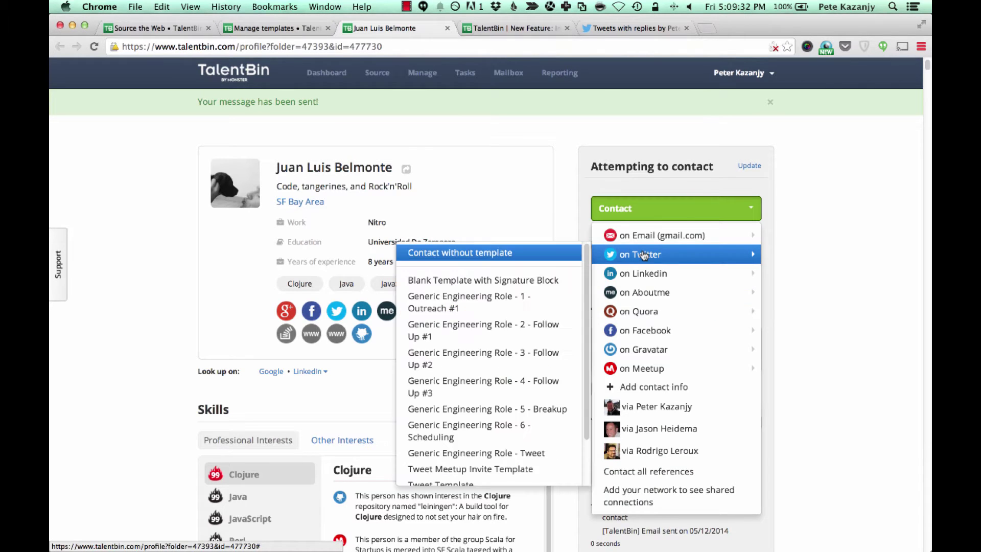
left_click(505, 260)
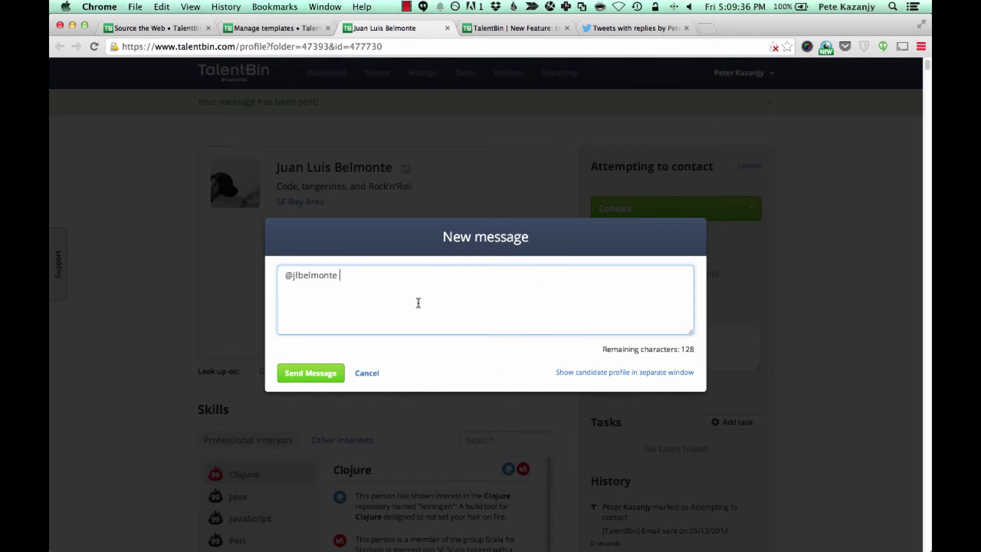
type("We have a bunch of dogs h")
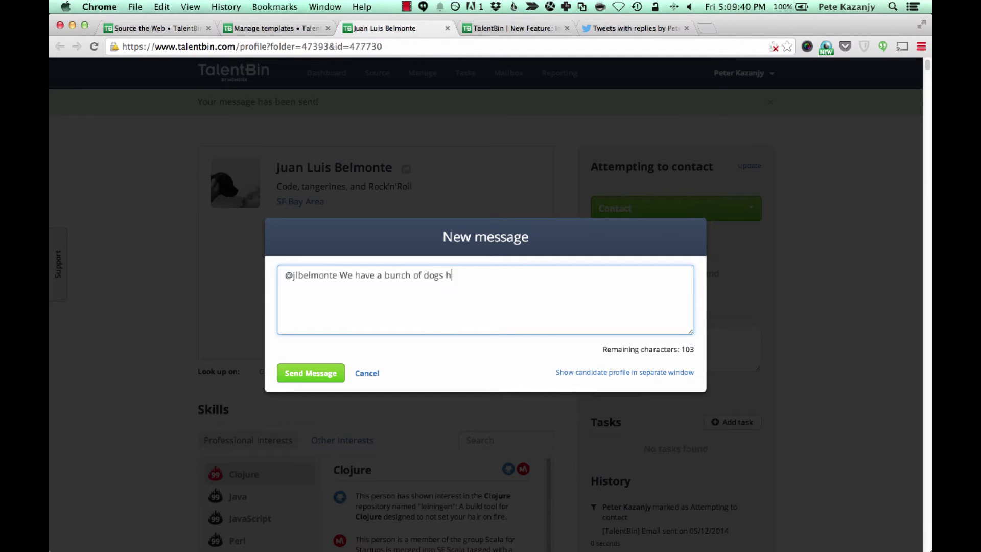
type("ere at the Monster of")
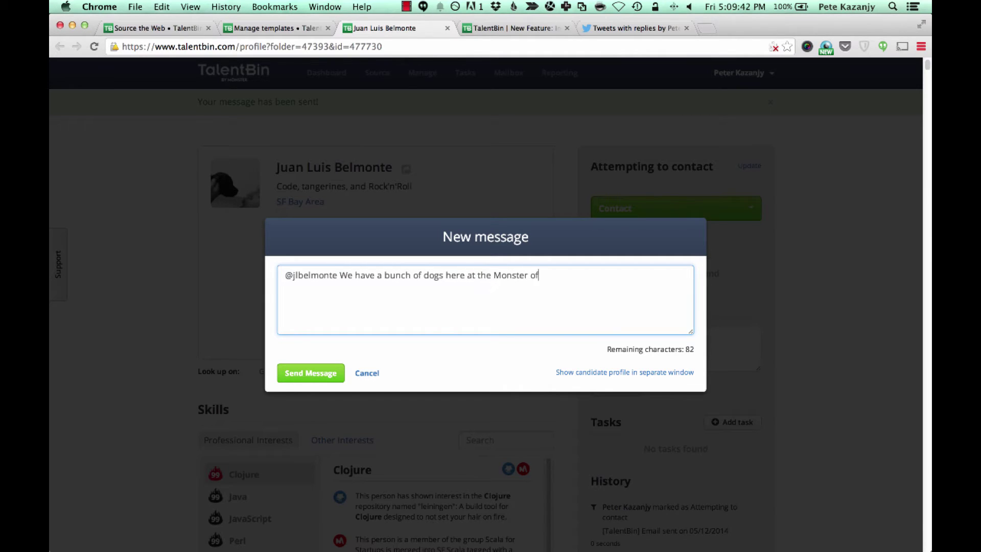
type("fice at 799 Market. Your puppy wou")
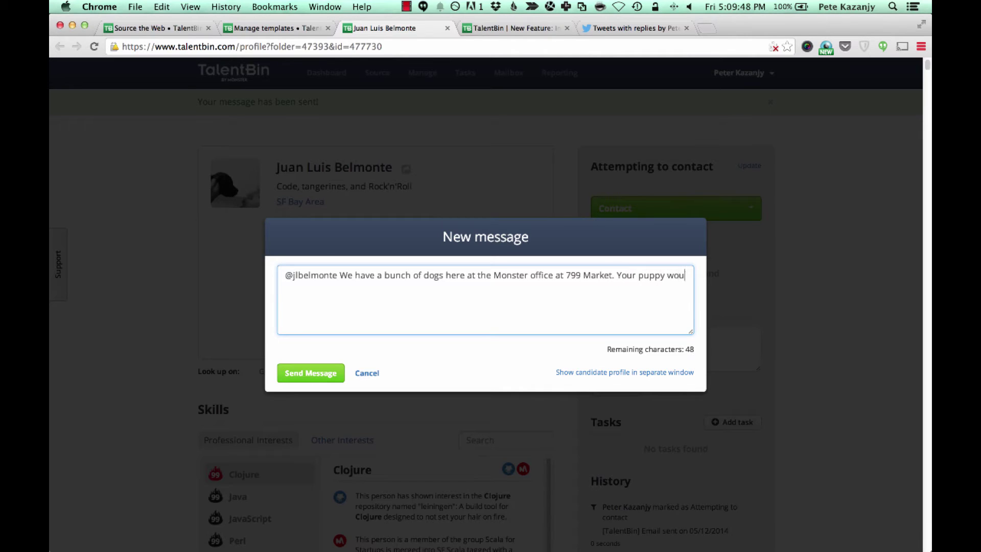
type("ld be right at h")
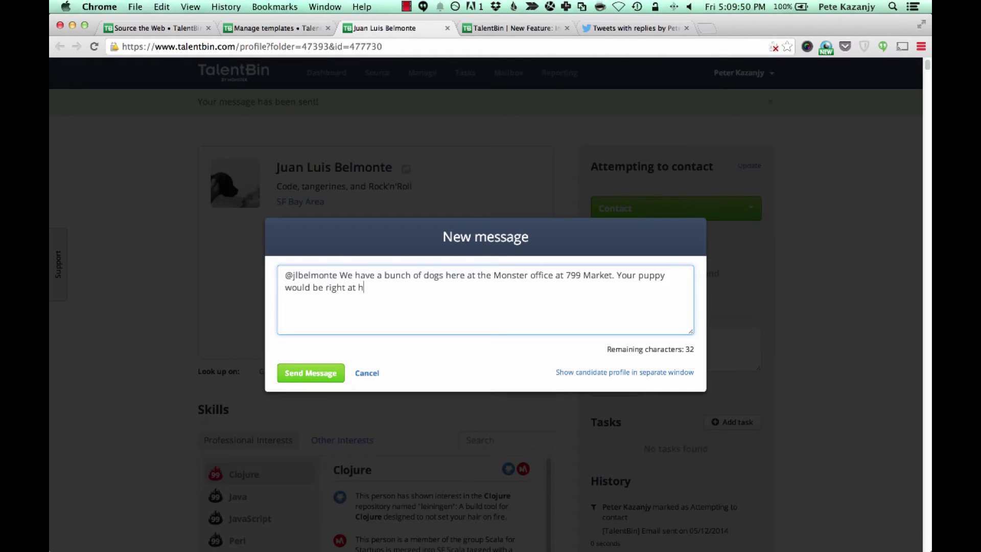
type("ome here.")
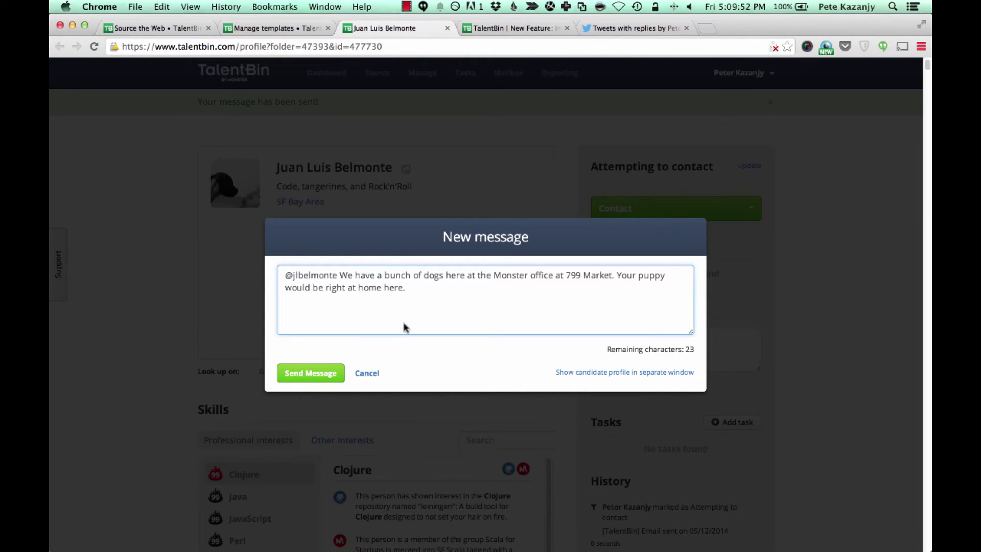
left_click(318, 373)
- Send the Tweet Template careers invitation to the candidate from the Twitter contact menu
left_click(683, 218)
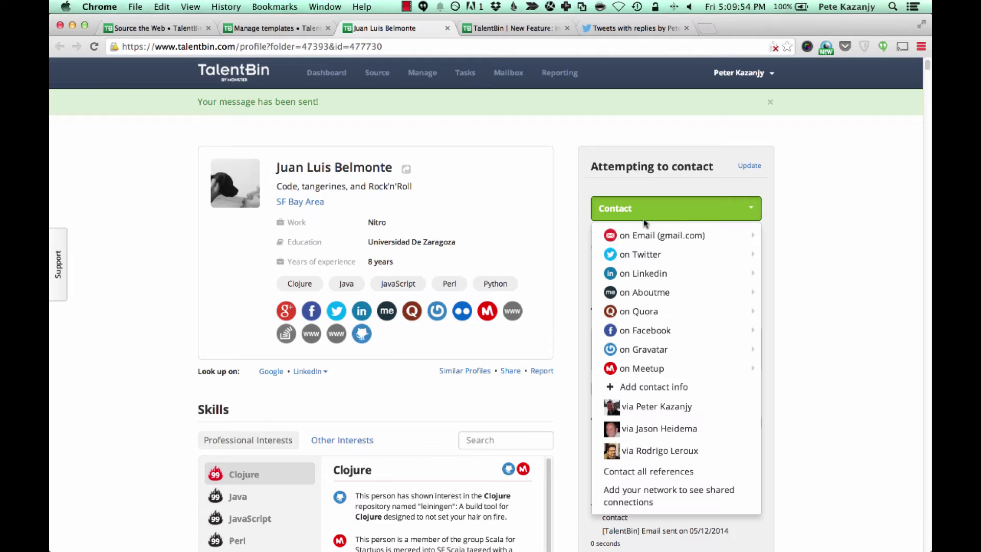
mouse_move(623, 258)
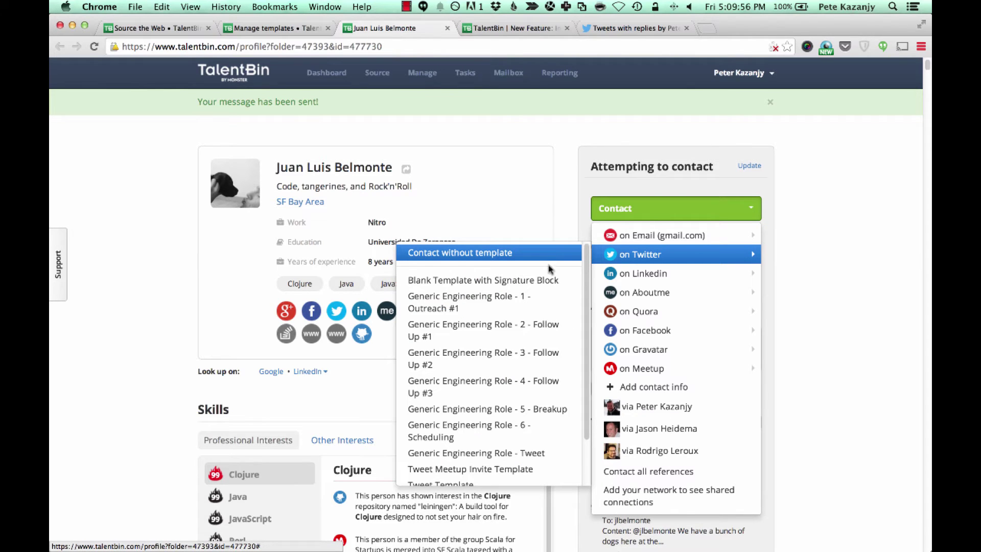
scroll(536, 275, "down", 5)
scroll(518, 304, "down", 1)
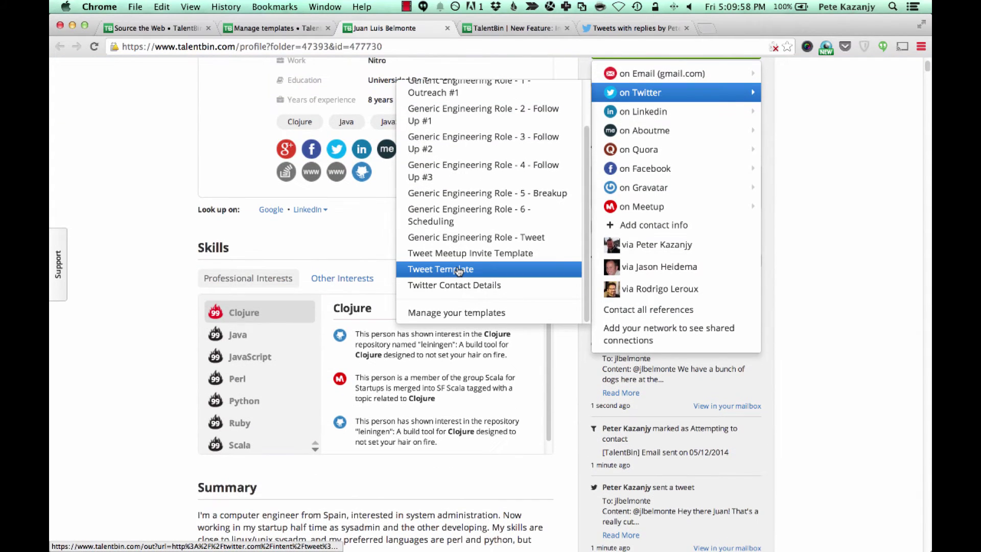
left_click(458, 269)
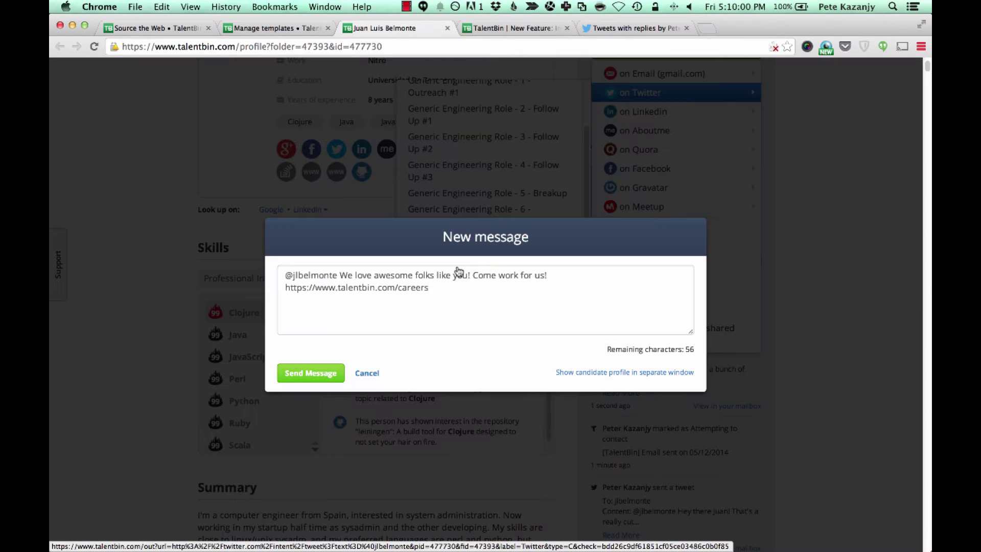
left_click(462, 295)
left_click(478, 284)
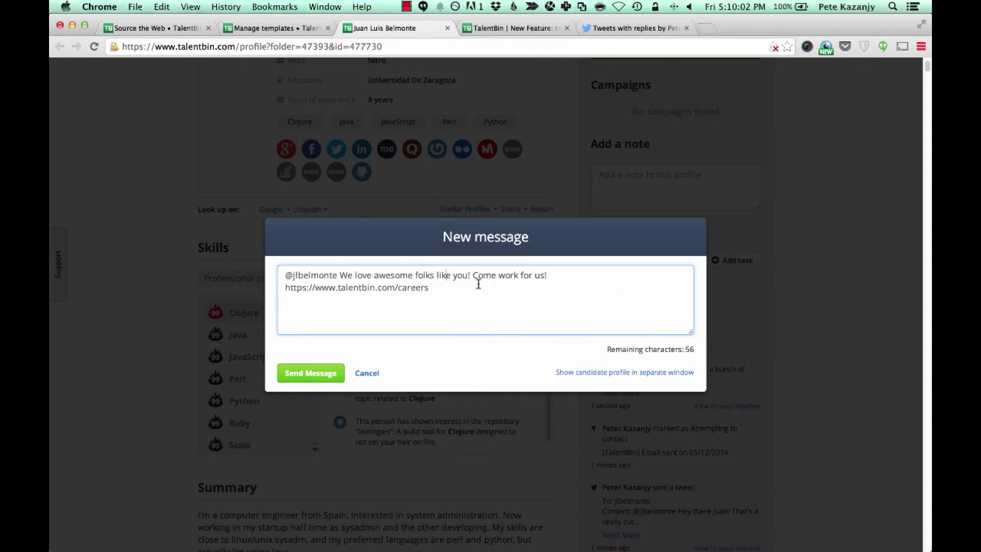
left_click(314, 373)
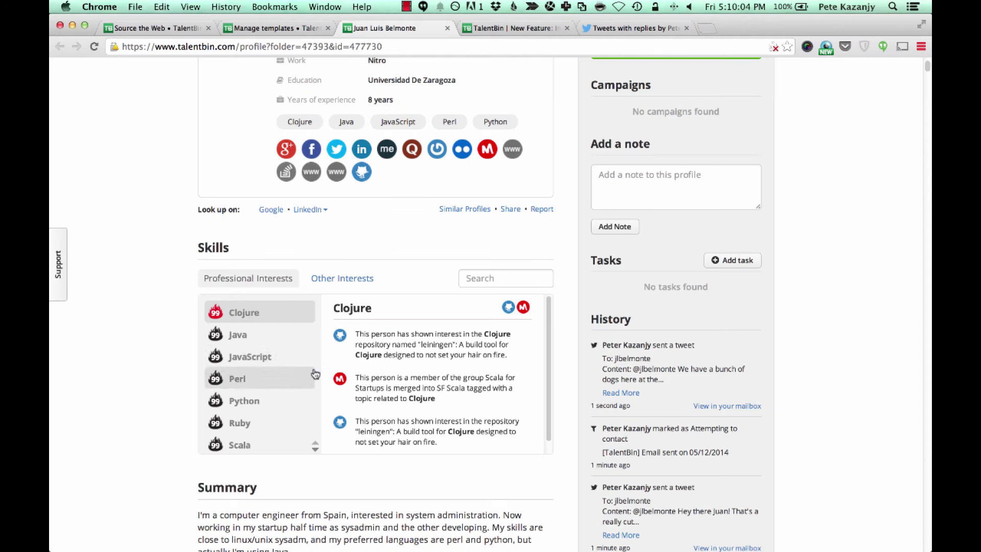
- Send the Twitter Contact Details template tweet and check it tops the candidate's History
left_click(655, 210)
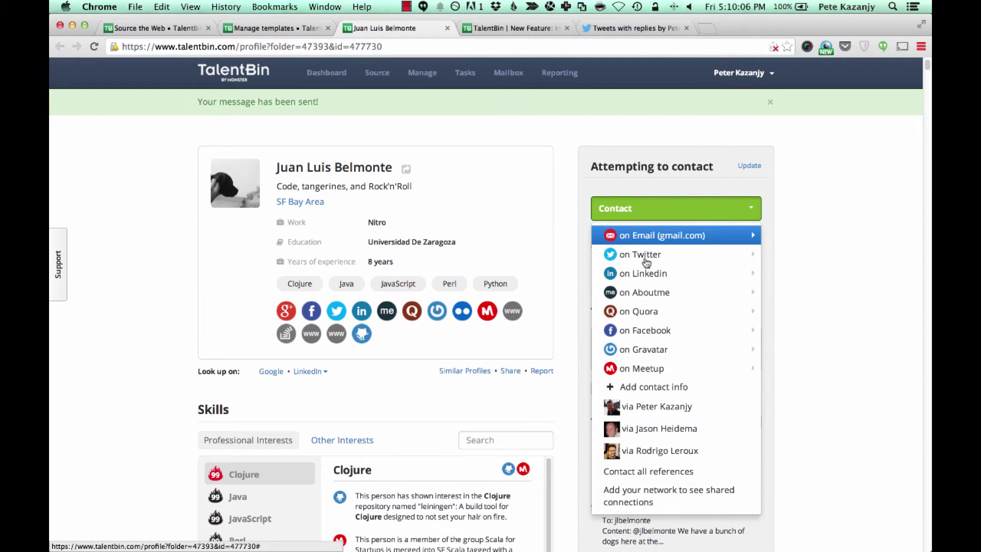
mouse_move(648, 256)
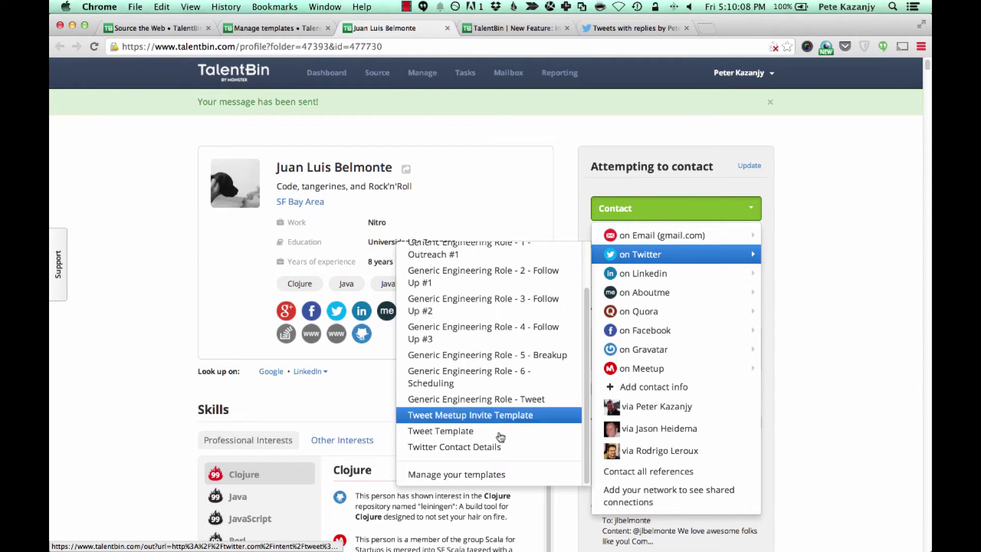
left_click(500, 454)
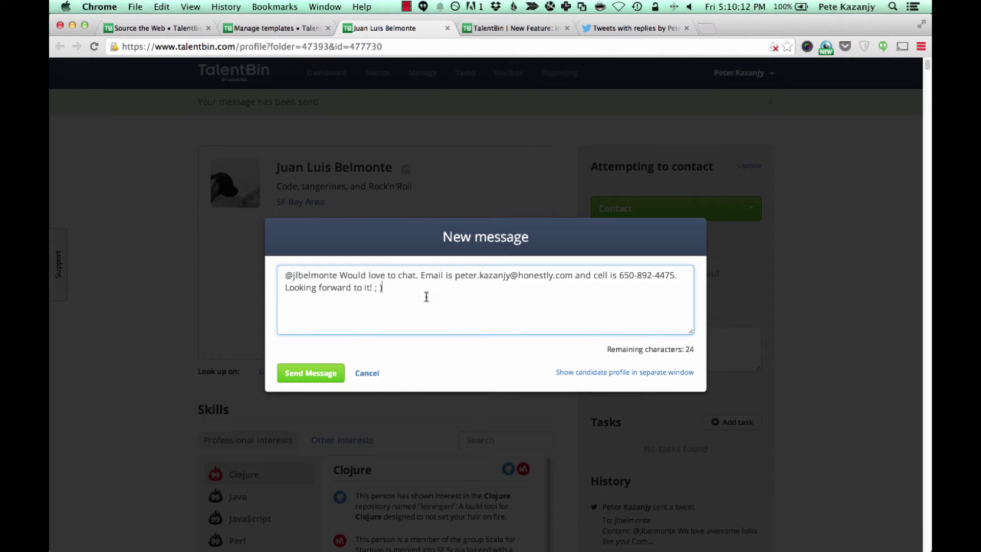
left_click(315, 373)
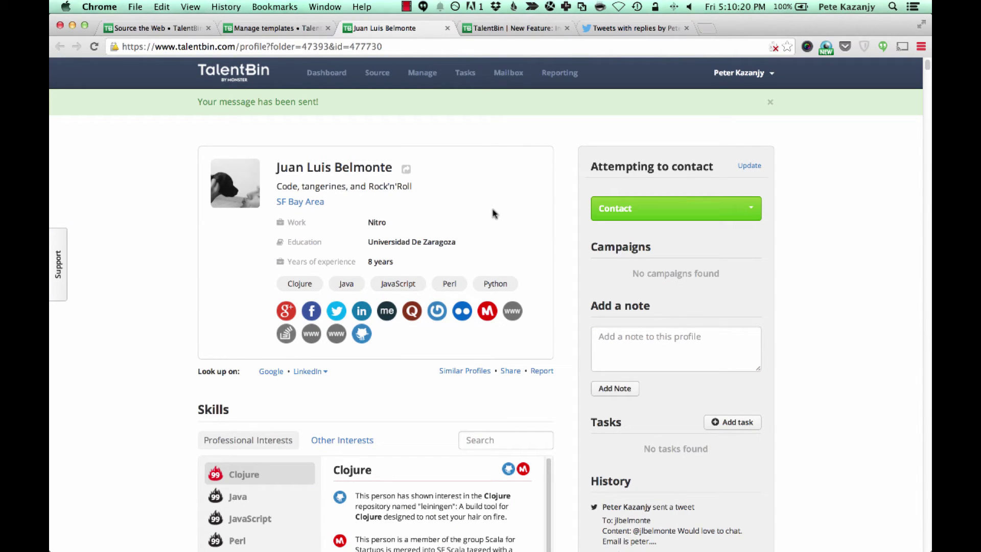
scroll(738, 376, "down", 6)
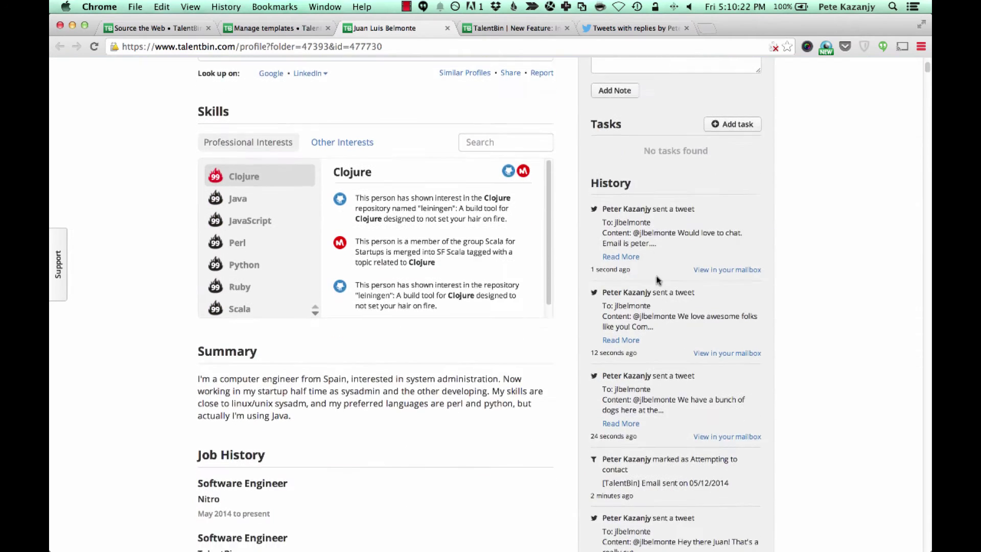
scroll(655, 256, "up", 6)
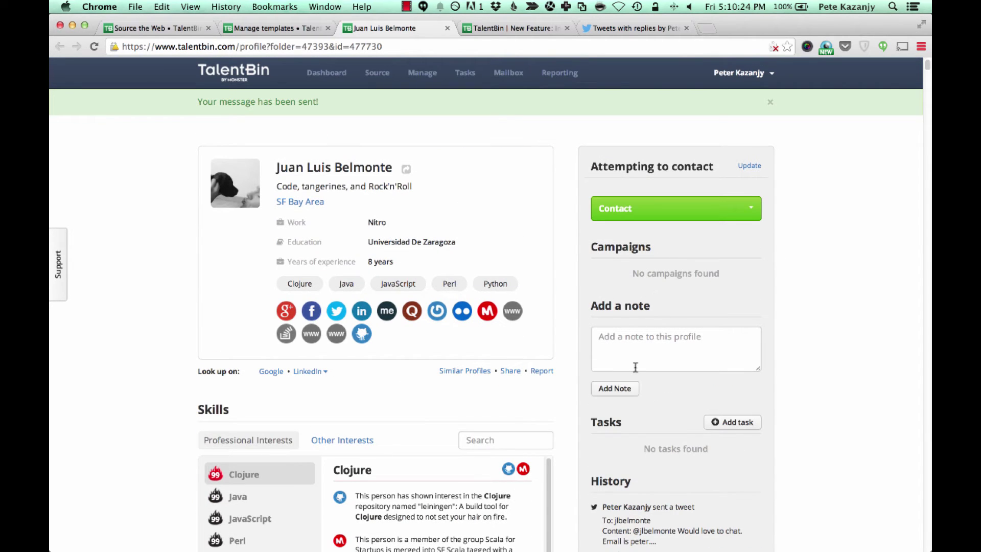
left_click(588, 30)
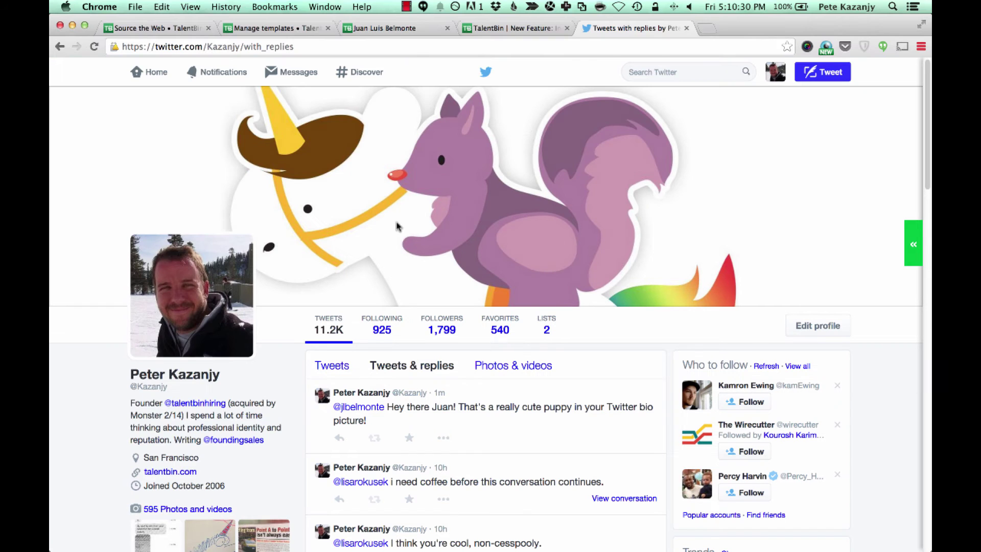
key("super+equal")
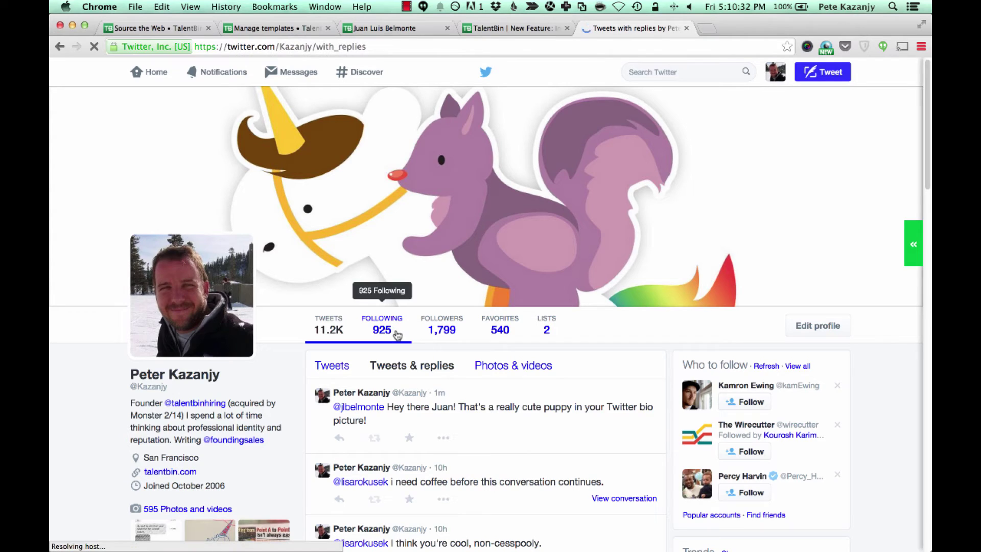
left_click(396, 333)
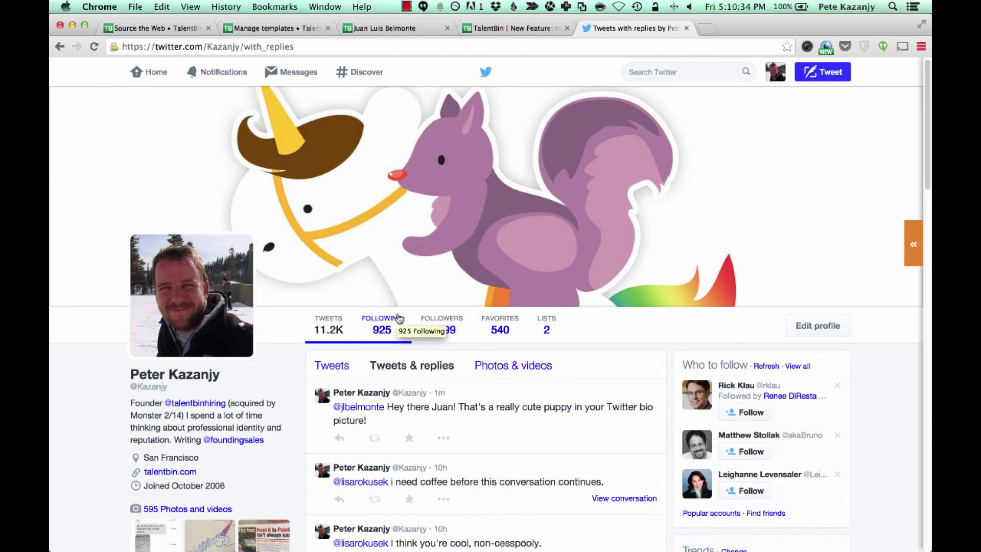
scroll(399, 318, "down", 3)
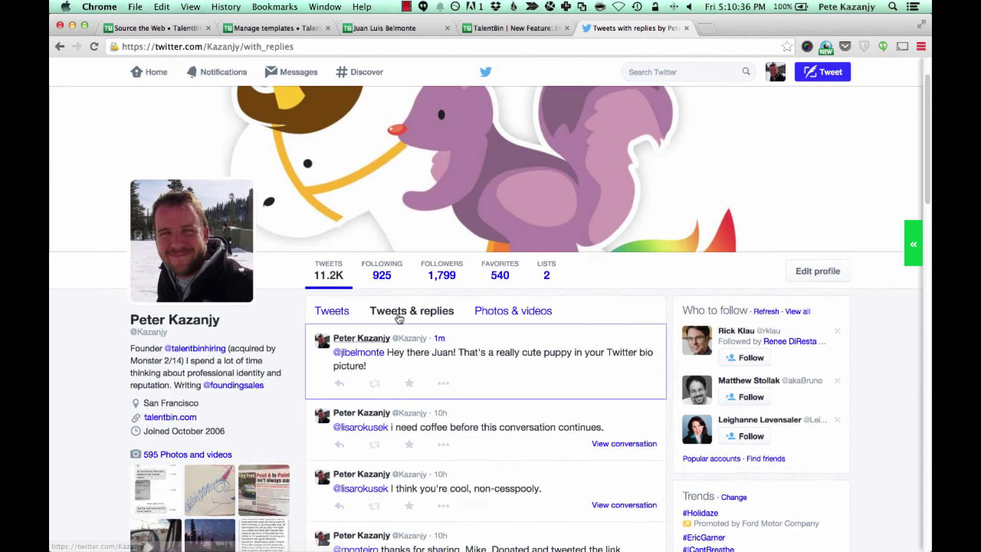
scroll(399, 317, "up", 3)
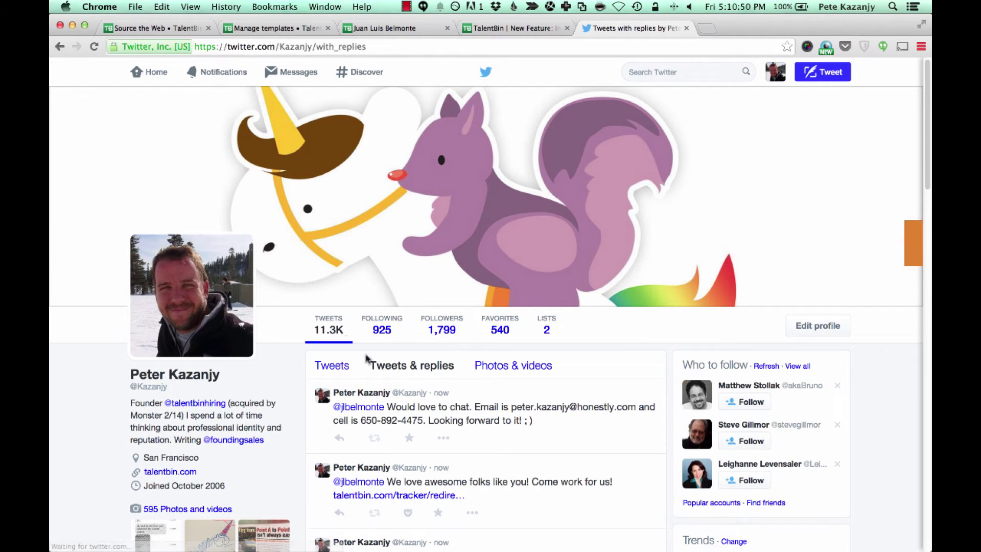
scroll(410, 256, "down", 8)
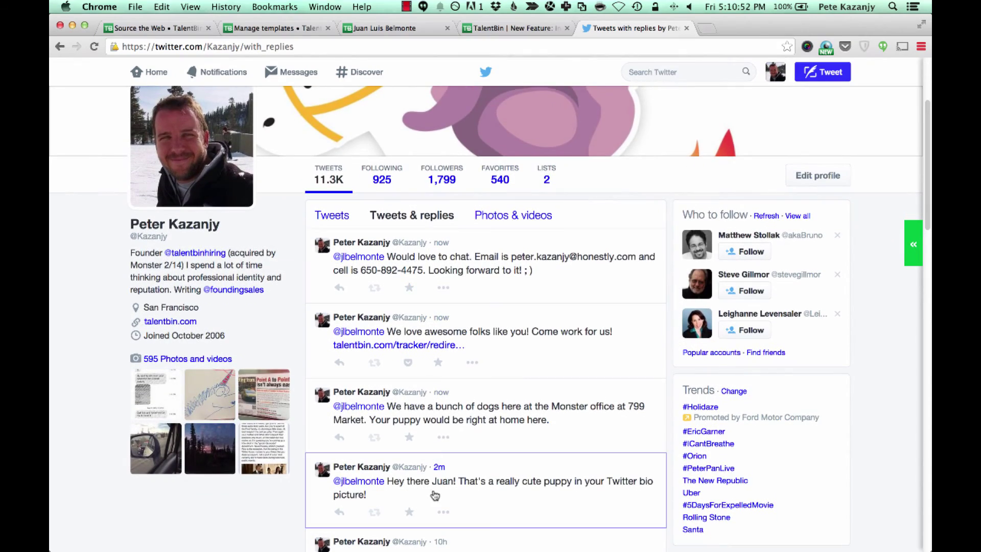
scroll(436, 492, "down", 2)
scroll(434, 473, "up", 2)
scroll(434, 473, "up", 3)
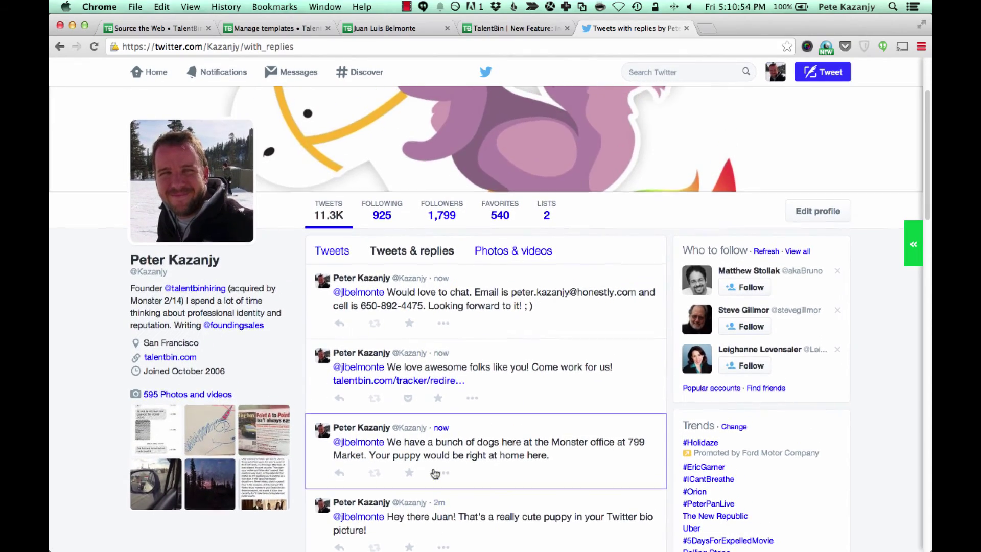
scroll(425, 470, "up", 3)
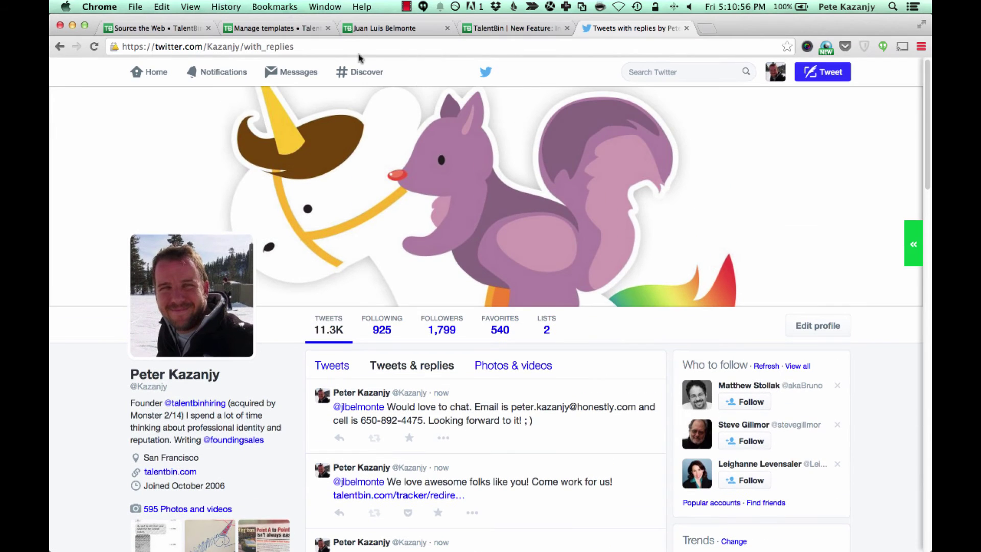
- Open the 'TalentBin | New Feature' support article
left_click(498, 31)
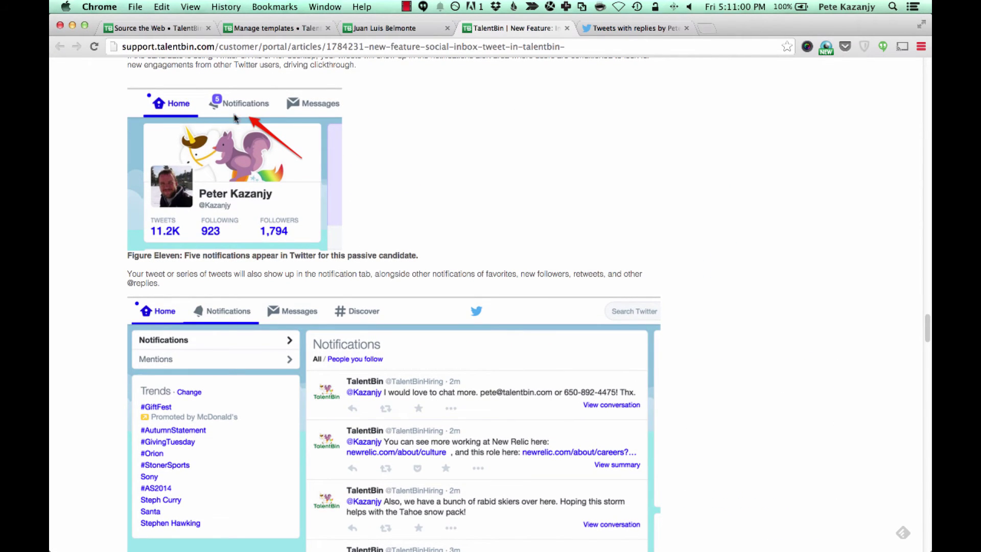
scroll(289, 168, "up", 8)
scroll(289, 167, "up", 6)
scroll(268, 217, "down", 12)
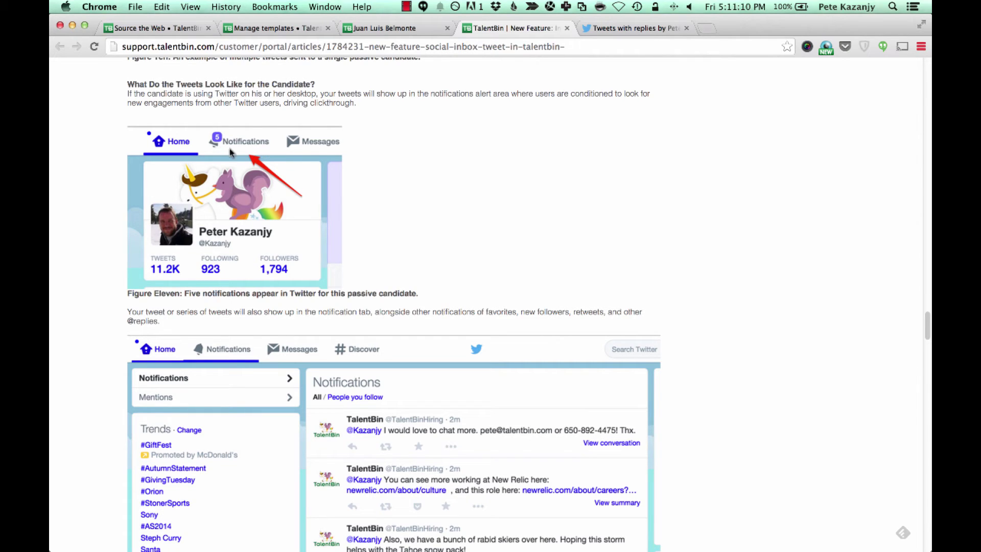
- After a brief look at Twitter, scroll the article through Figures Eleven to Thirteen
left_click(608, 28)
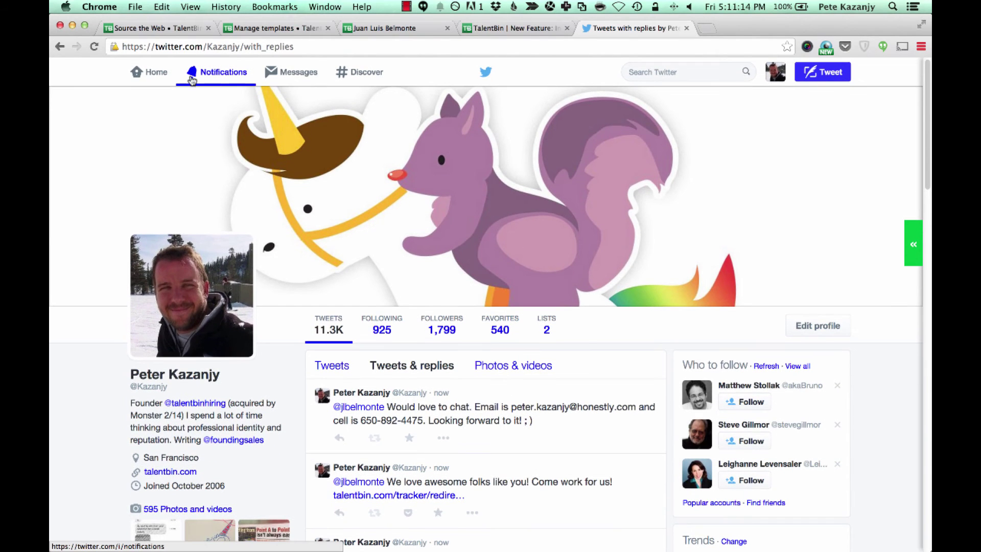
left_click(503, 29)
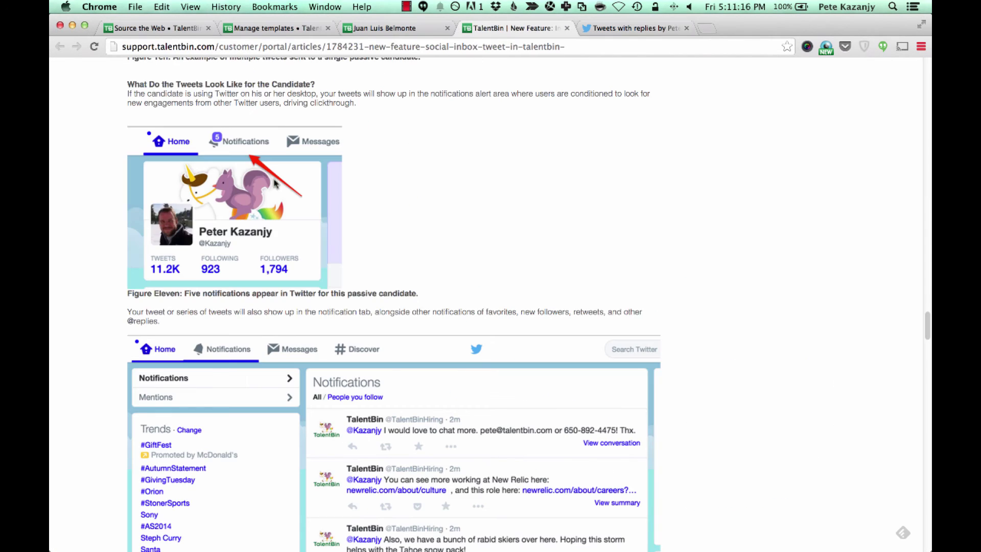
scroll(271, 179, "down", 5)
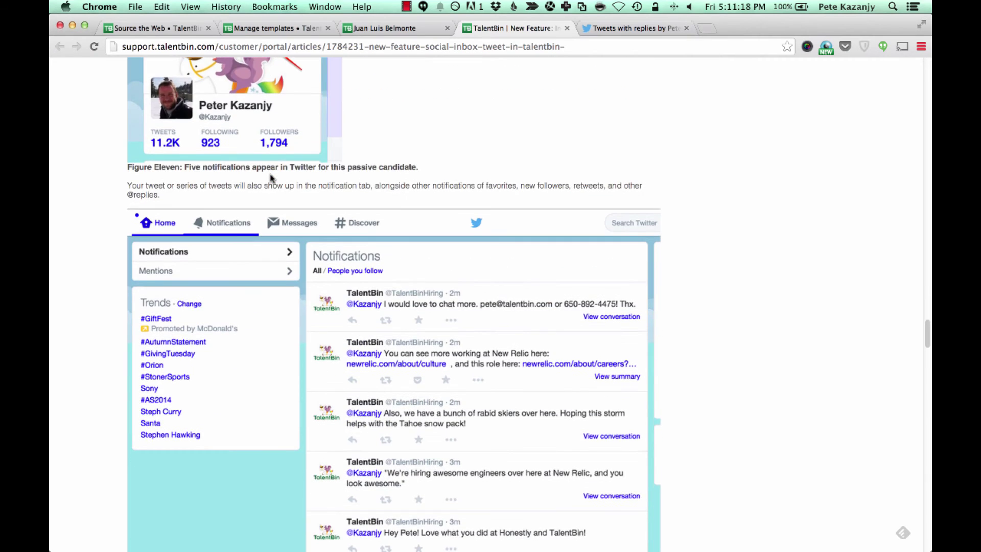
scroll(271, 178, "down", 3)
scroll(468, 276, "down", 1)
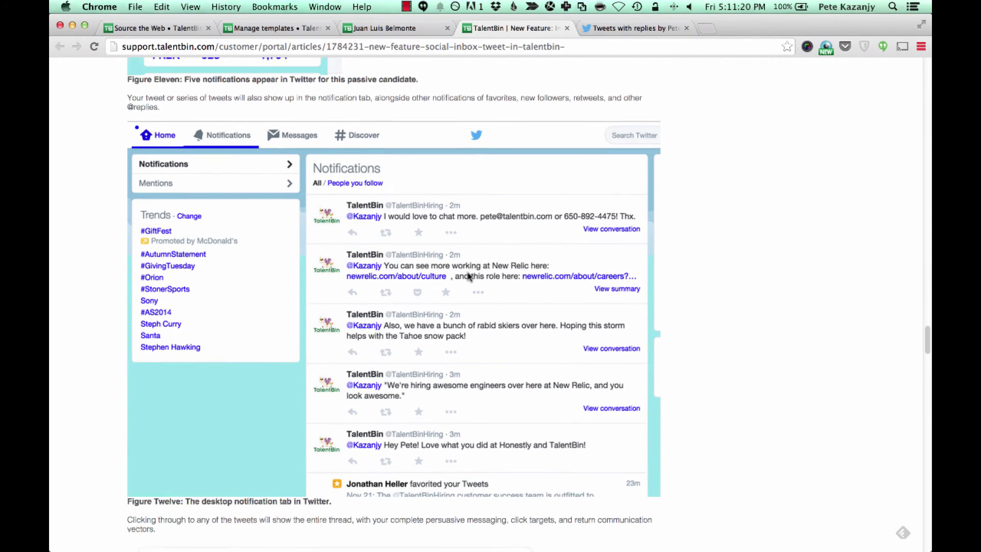
scroll(468, 275, "down", 3)
scroll(496, 198, "down", 6)
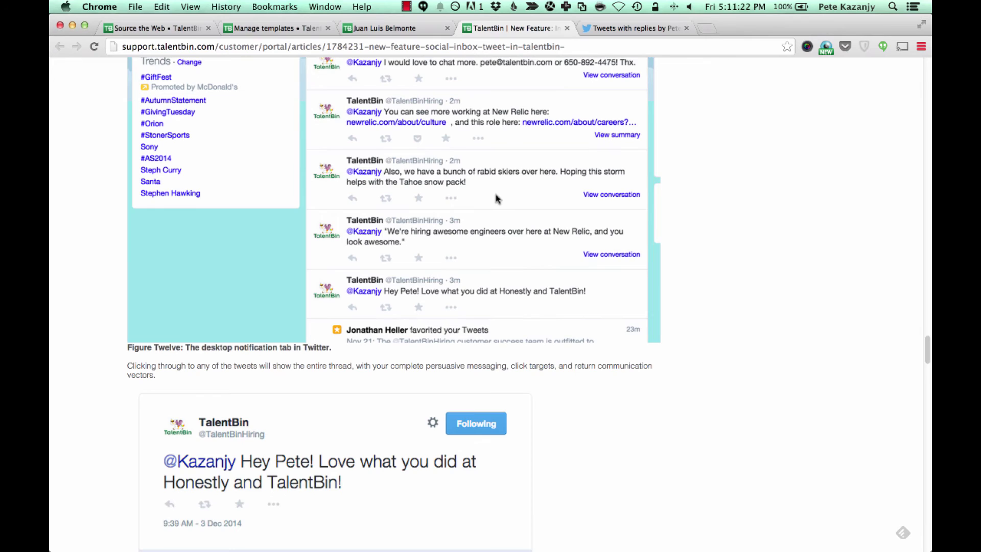
scroll(495, 198, "down", 20)
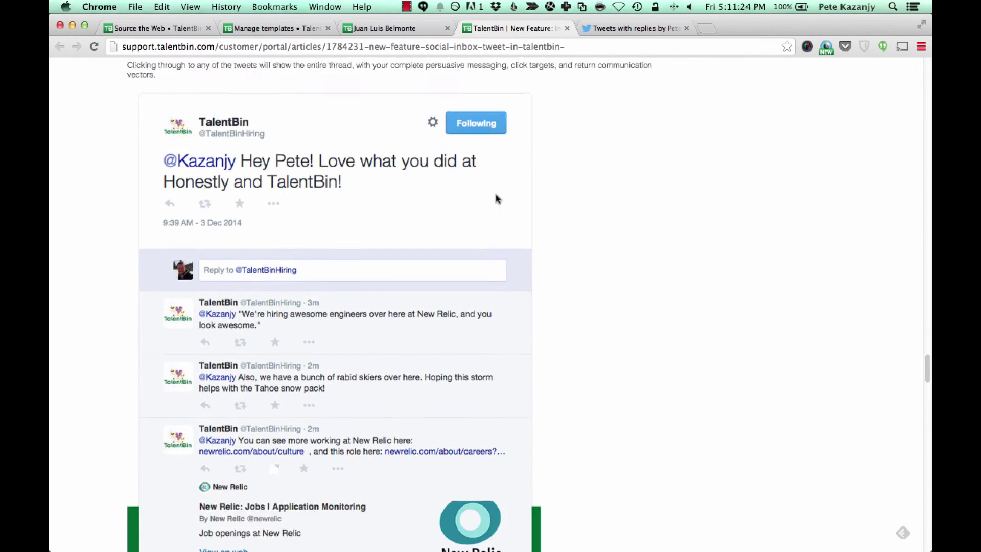
- Scroll down through Figures Fourteen and Fifteen, then back up to Figure Ten
scroll(496, 198, "down", 7)
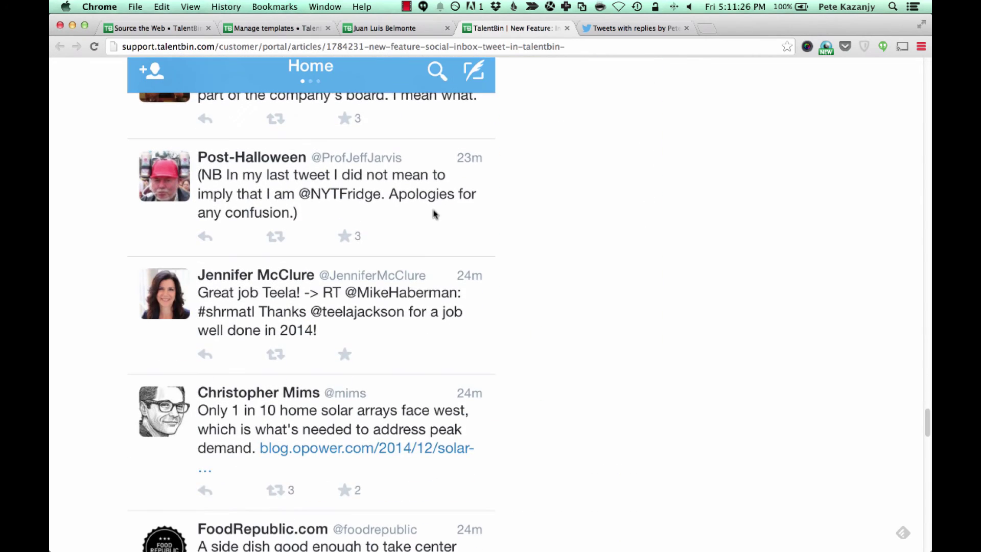
scroll(431, 213, "up", 3)
scroll(431, 212, "down", 1)
scroll(184, 210, "down", 13)
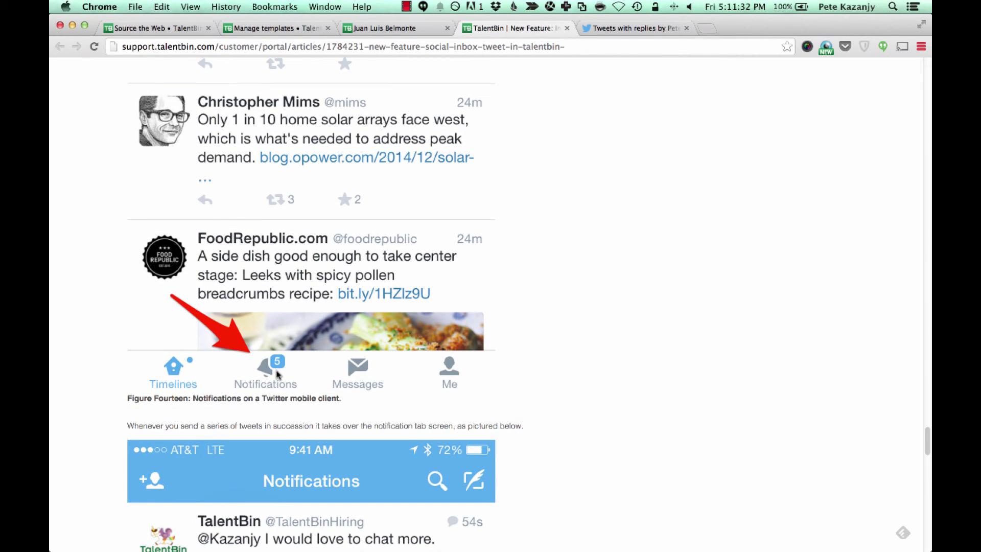
scroll(271, 363, "down", 1)
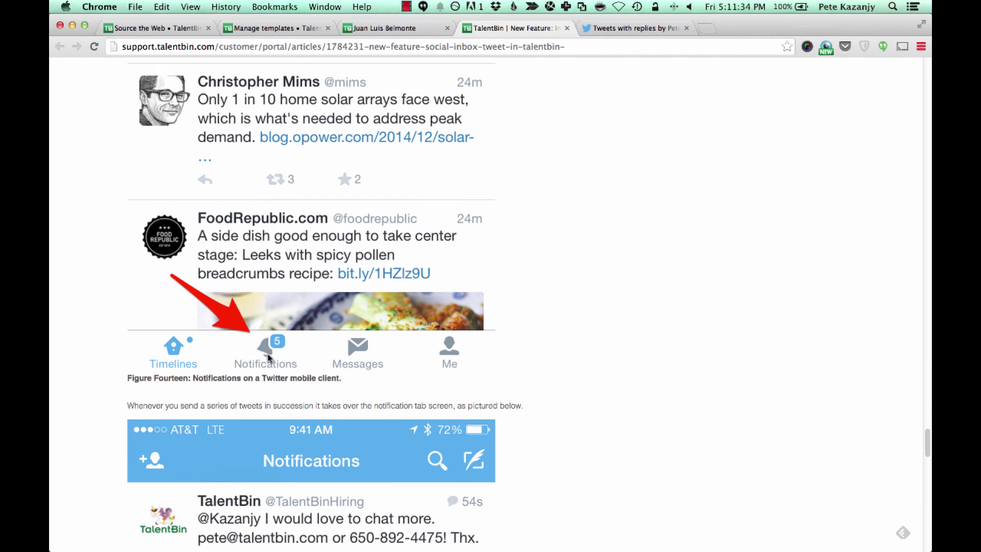
scroll(269, 356, "down", 4)
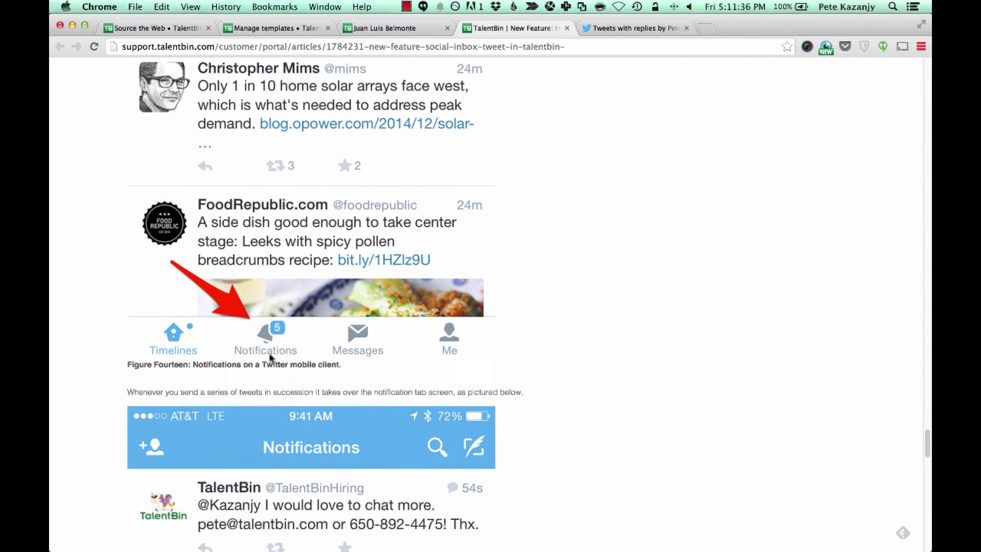
scroll(269, 354, "down", 15)
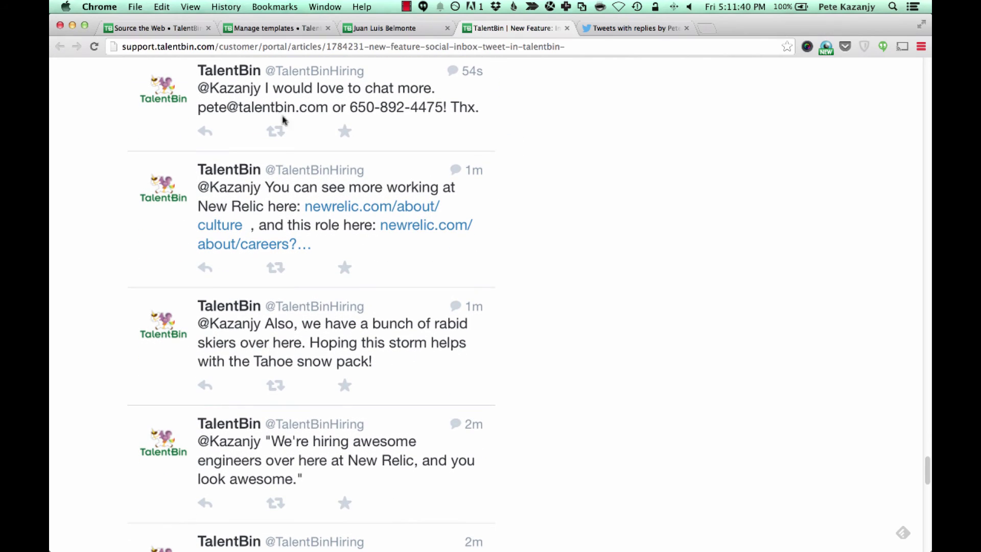
scroll(288, 360, "down", 10)
scroll(286, 359, "down", 20)
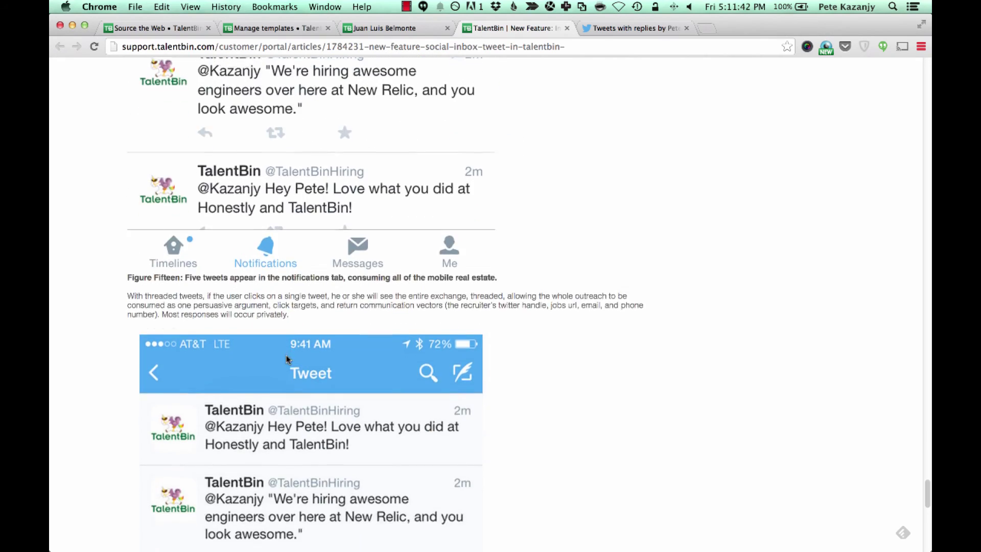
scroll(286, 359, "up", 20)
scroll(286, 359, "up", 20)
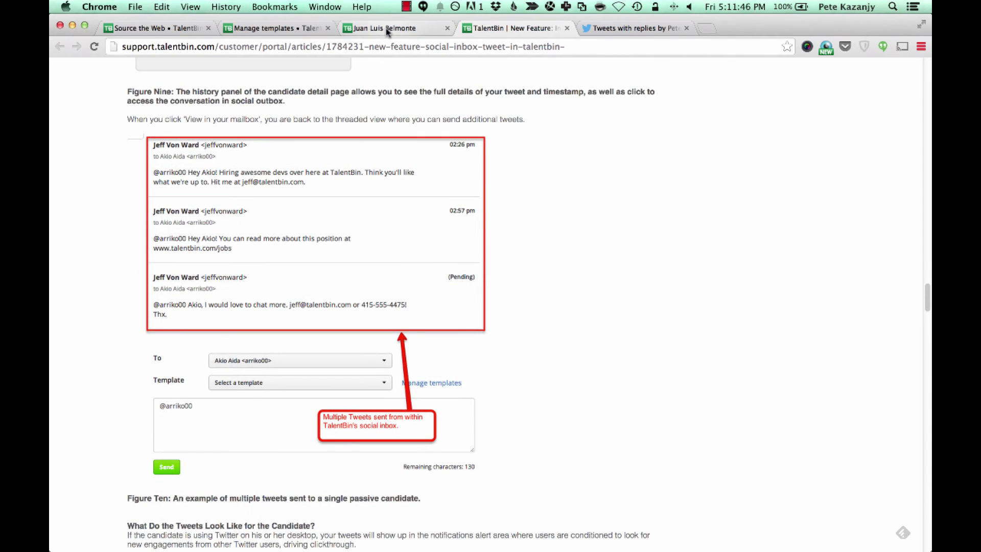
- Return to the candidate's TalentBin profile, glance at History, and open the Contact dropdown
left_click(385, 29)
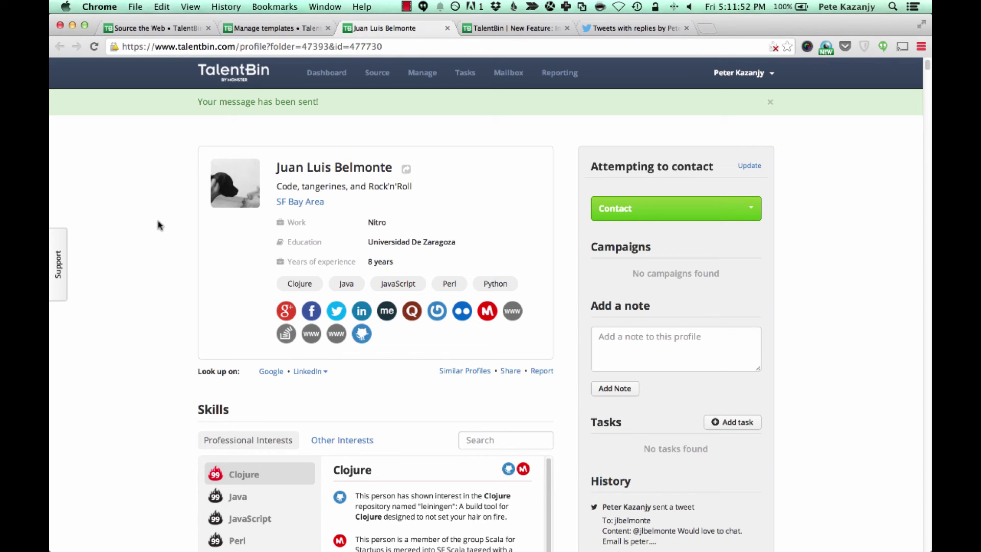
scroll(158, 224, "down", 2)
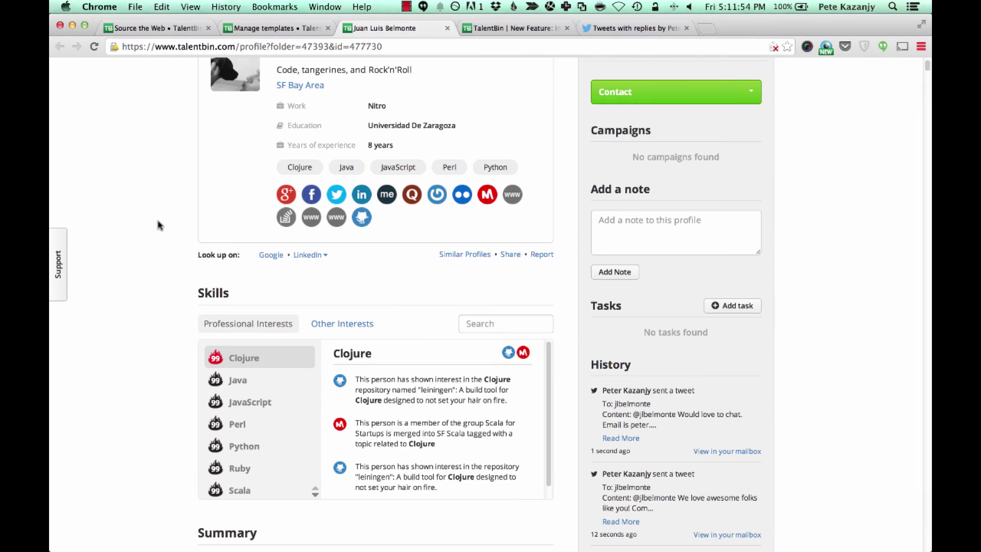
scroll(158, 224, "up", 2)
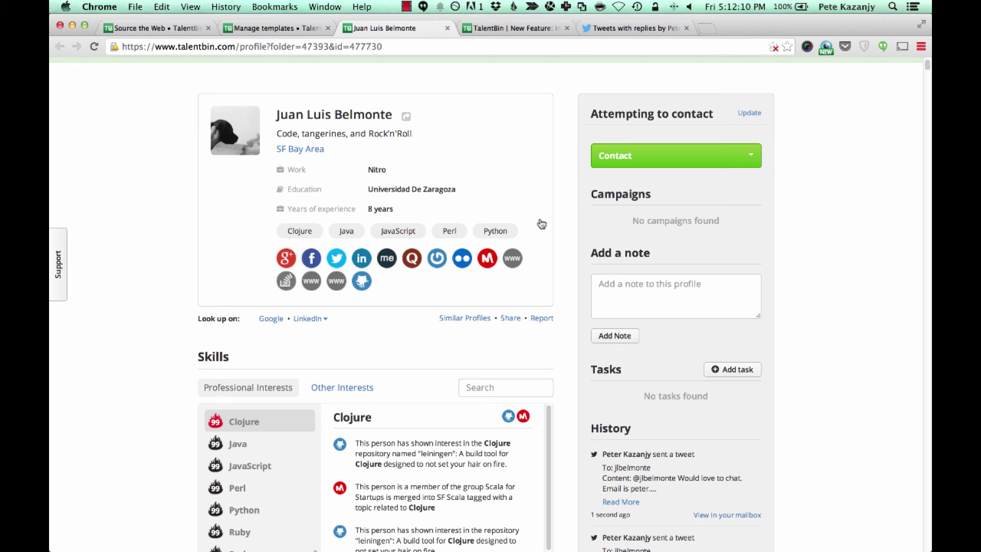
left_click(621, 163)
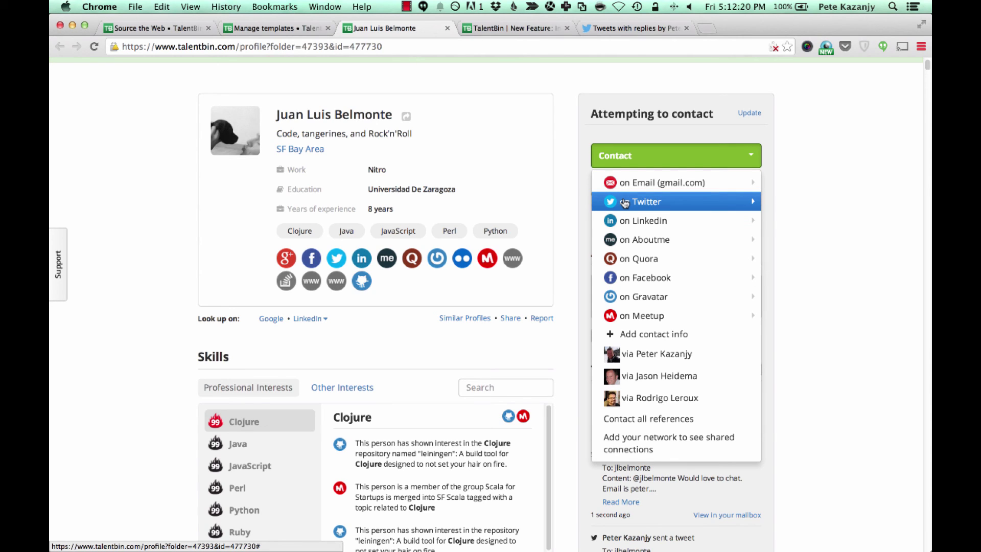
- Check the Twitter profile, then return to the TalentBin profile showing 'Your message has been sent!'
left_click(608, 29)
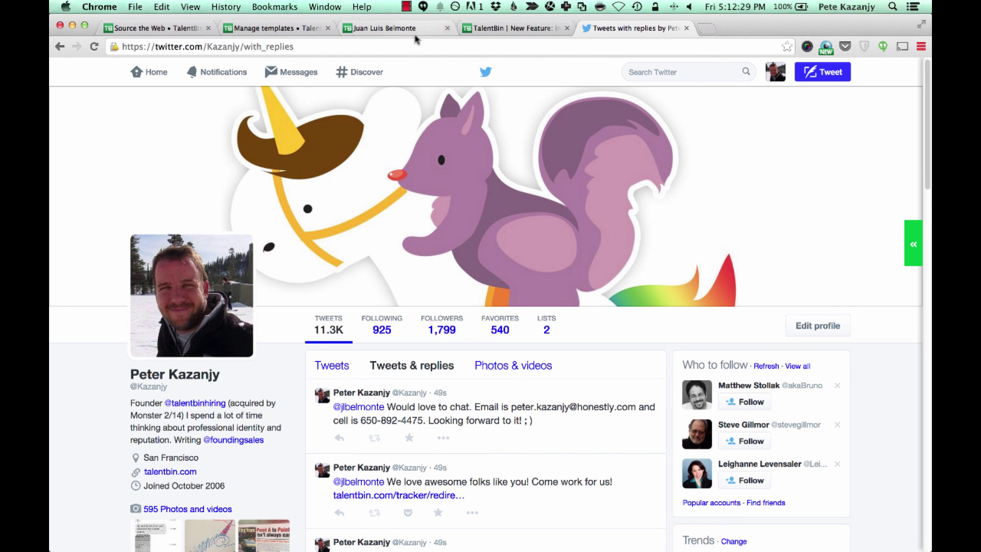
left_click(398, 27)
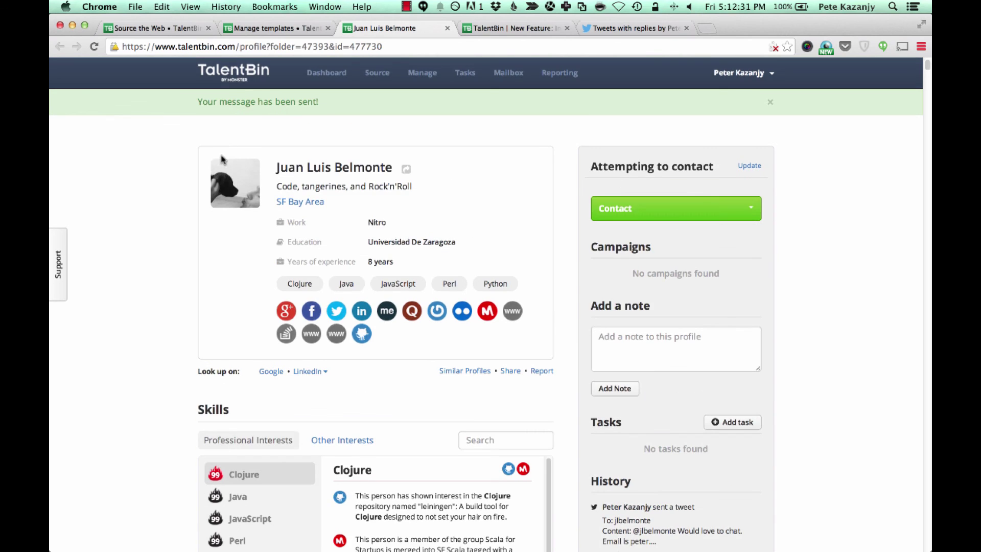